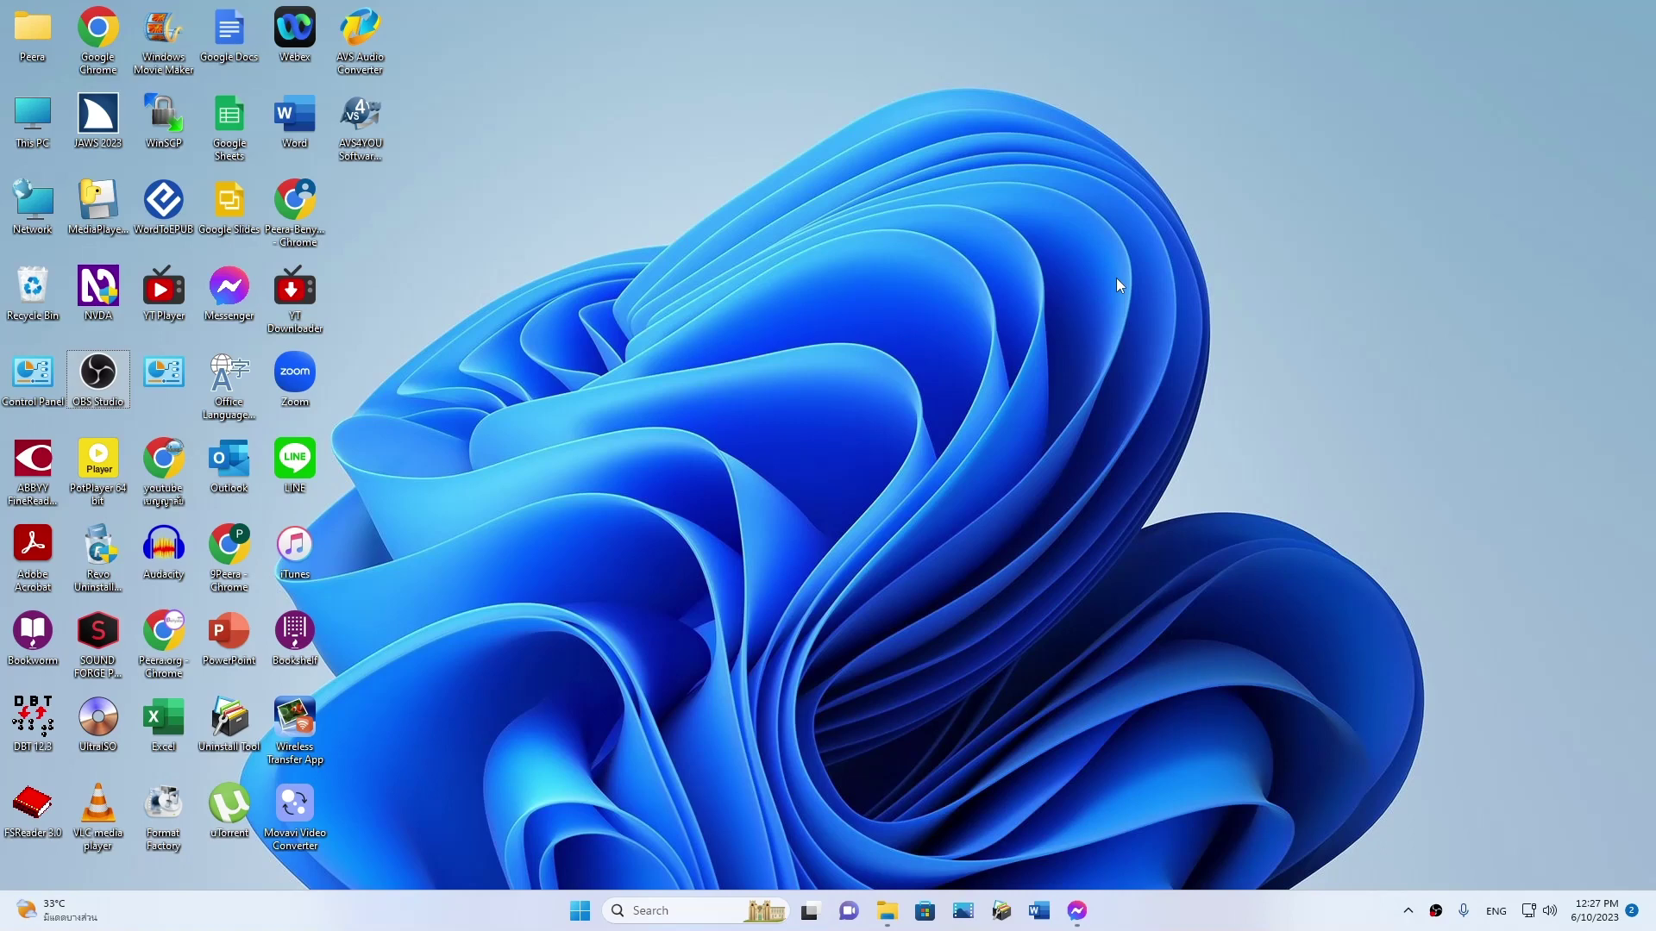
Launch VLC media player from the desktop and open its Convert / Save function
key(v)
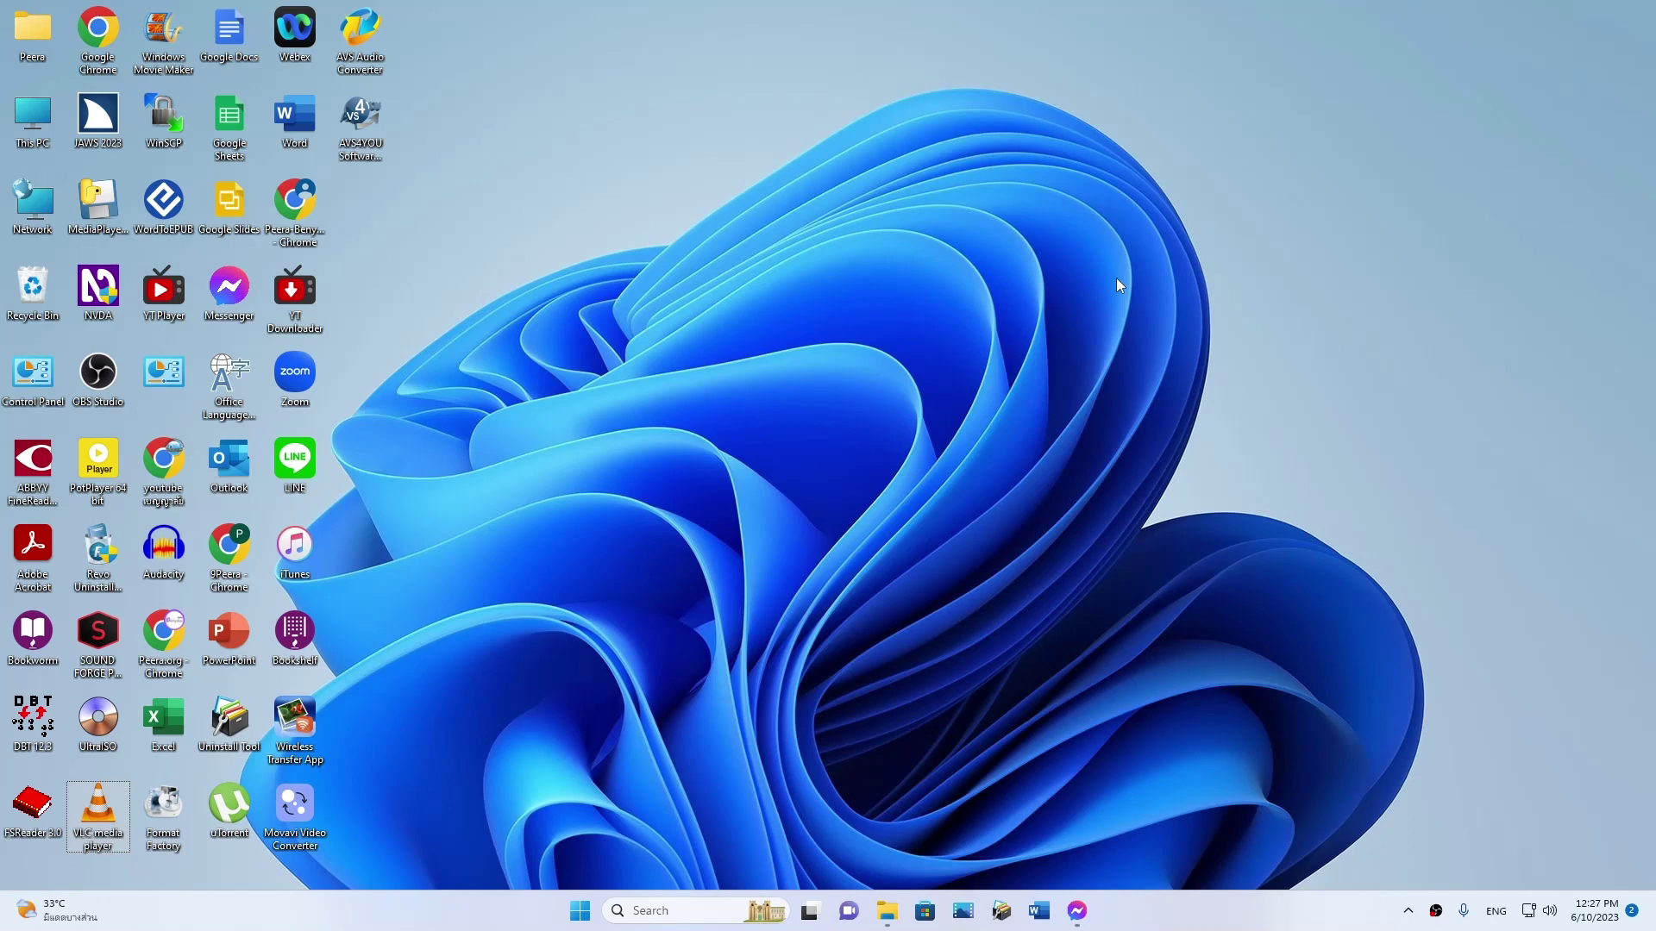
key(Return)
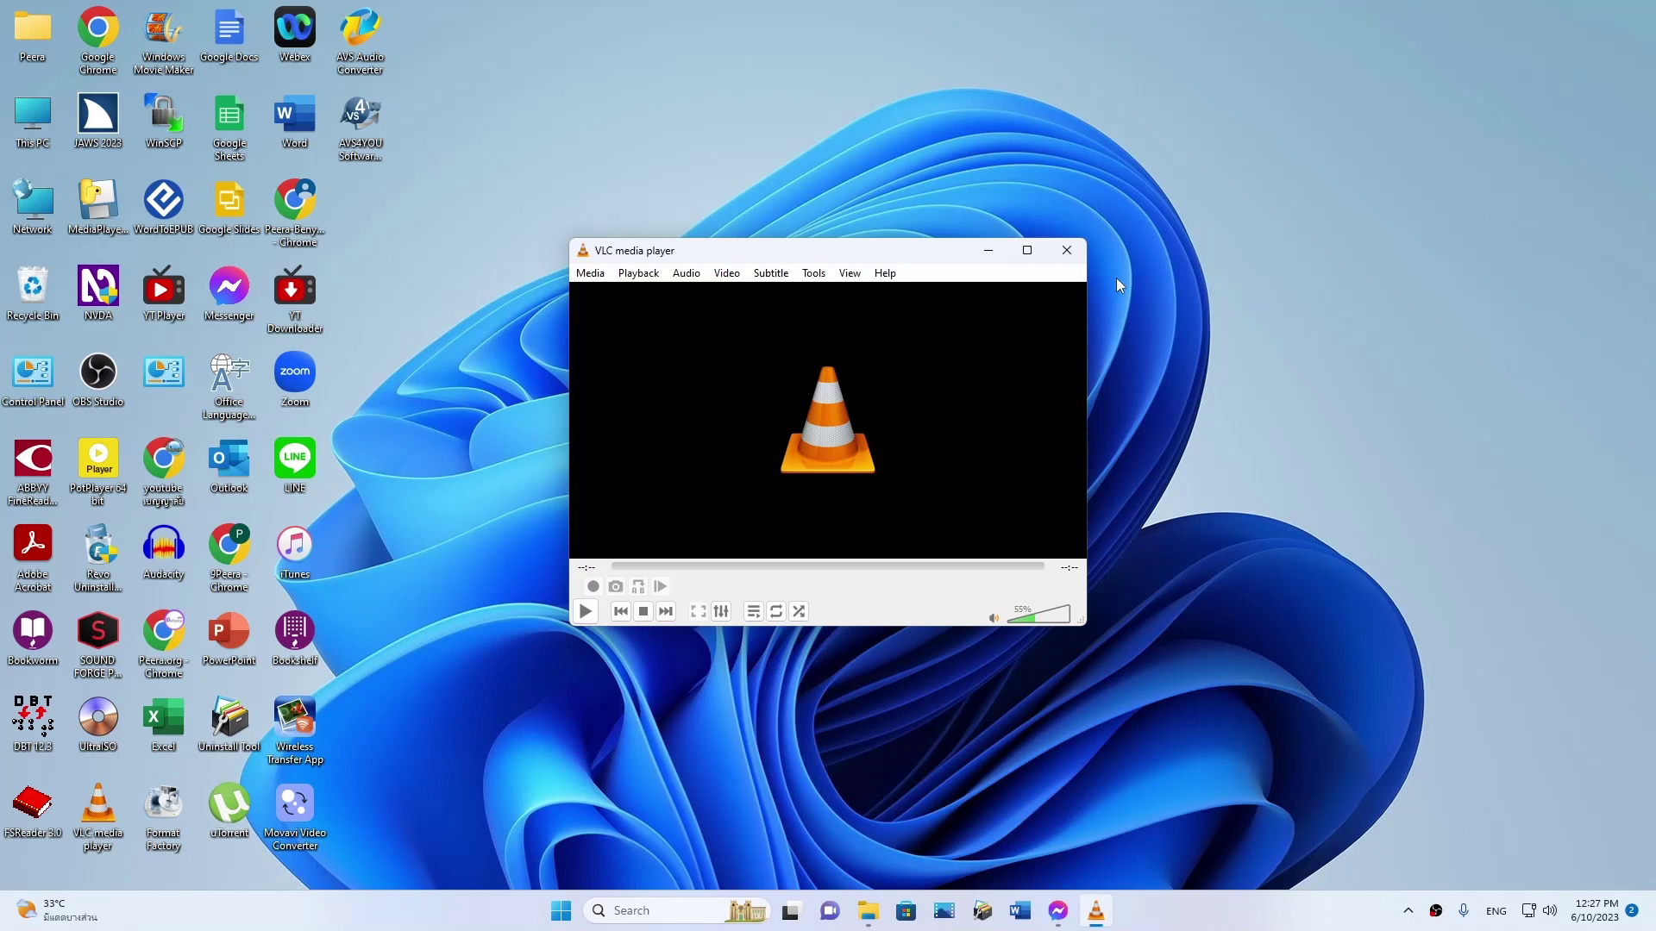
key(alt)
key(alt+m)
key(Down)
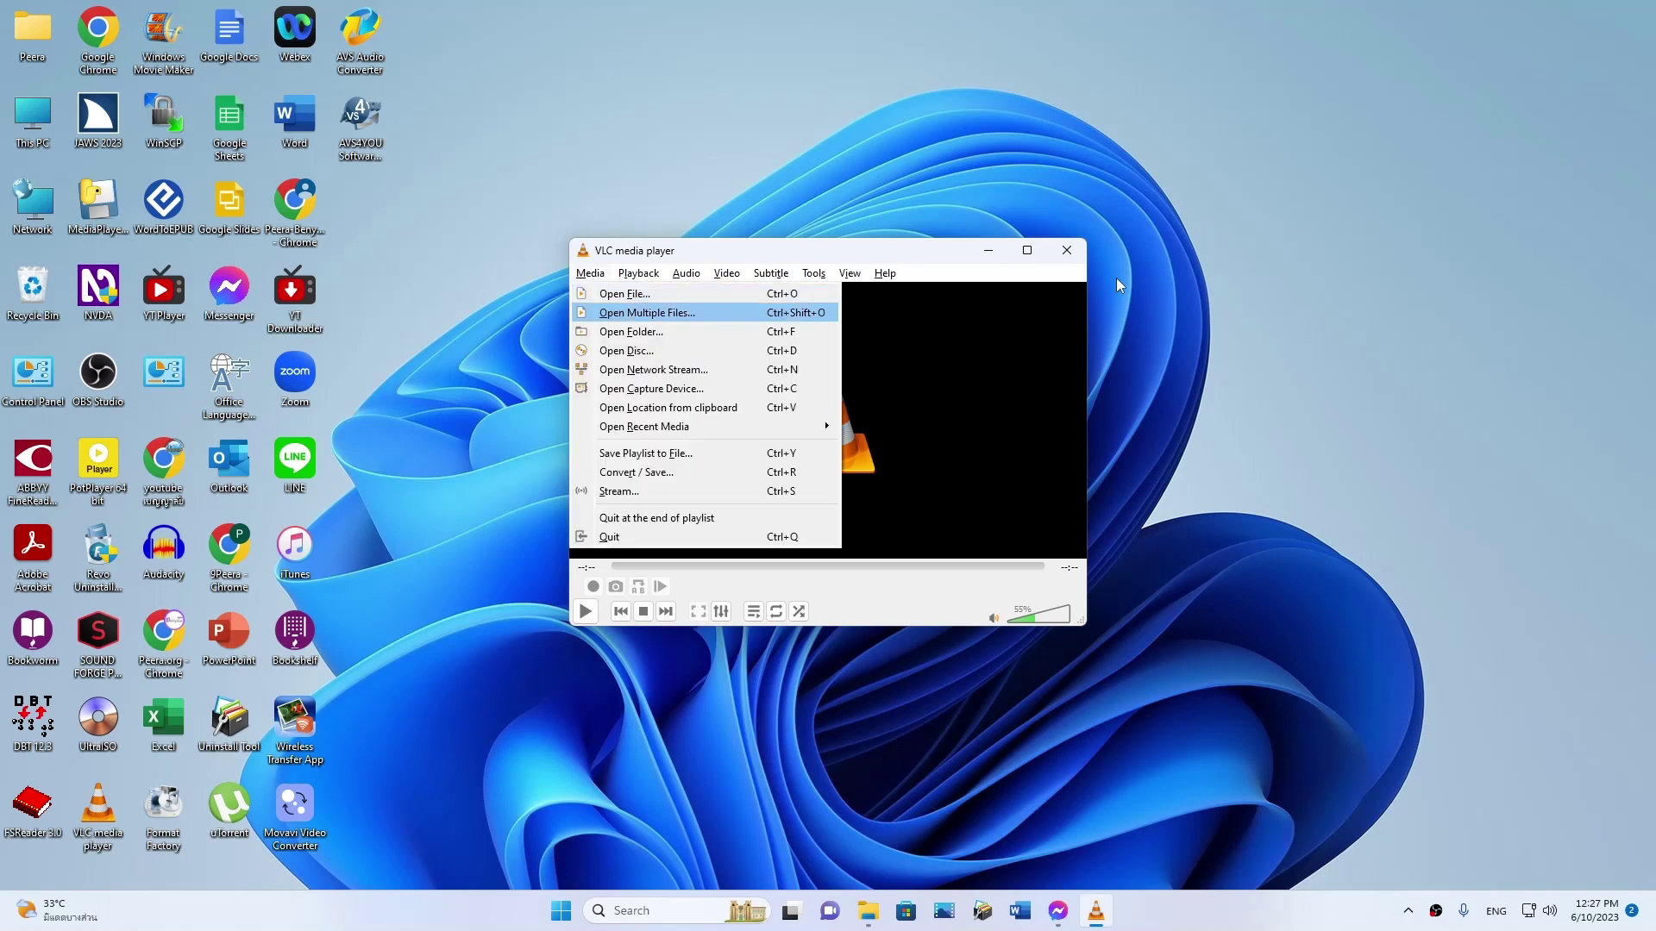
key(Down)
key(Down)
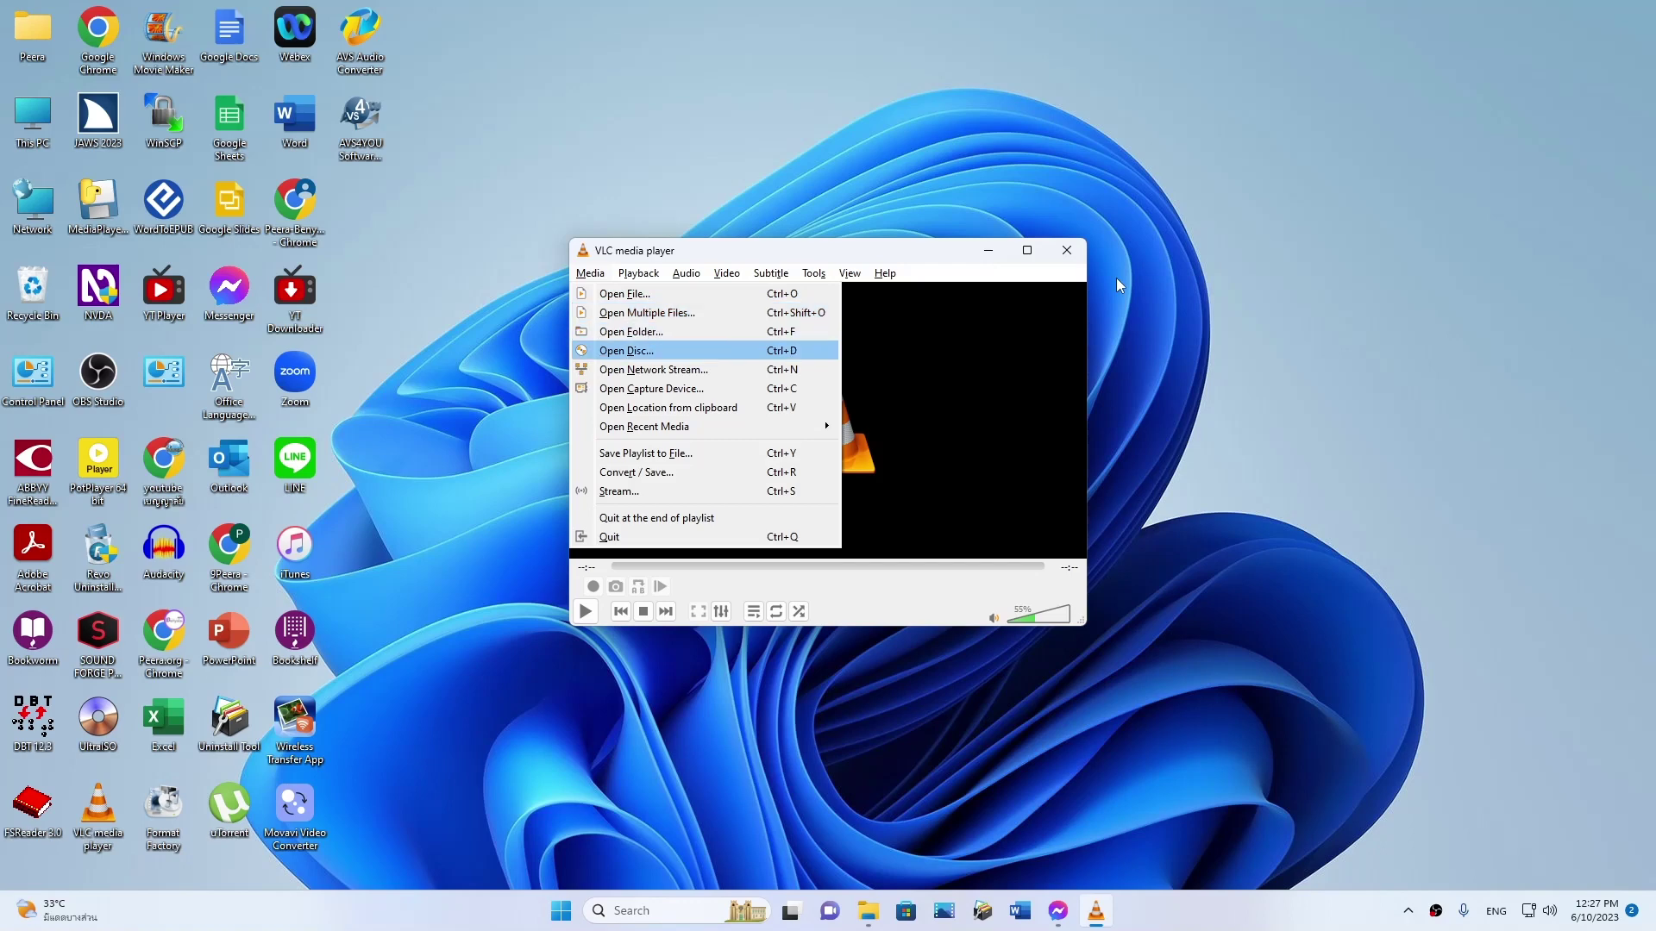
key(Down)
key(Down)
key(Down)
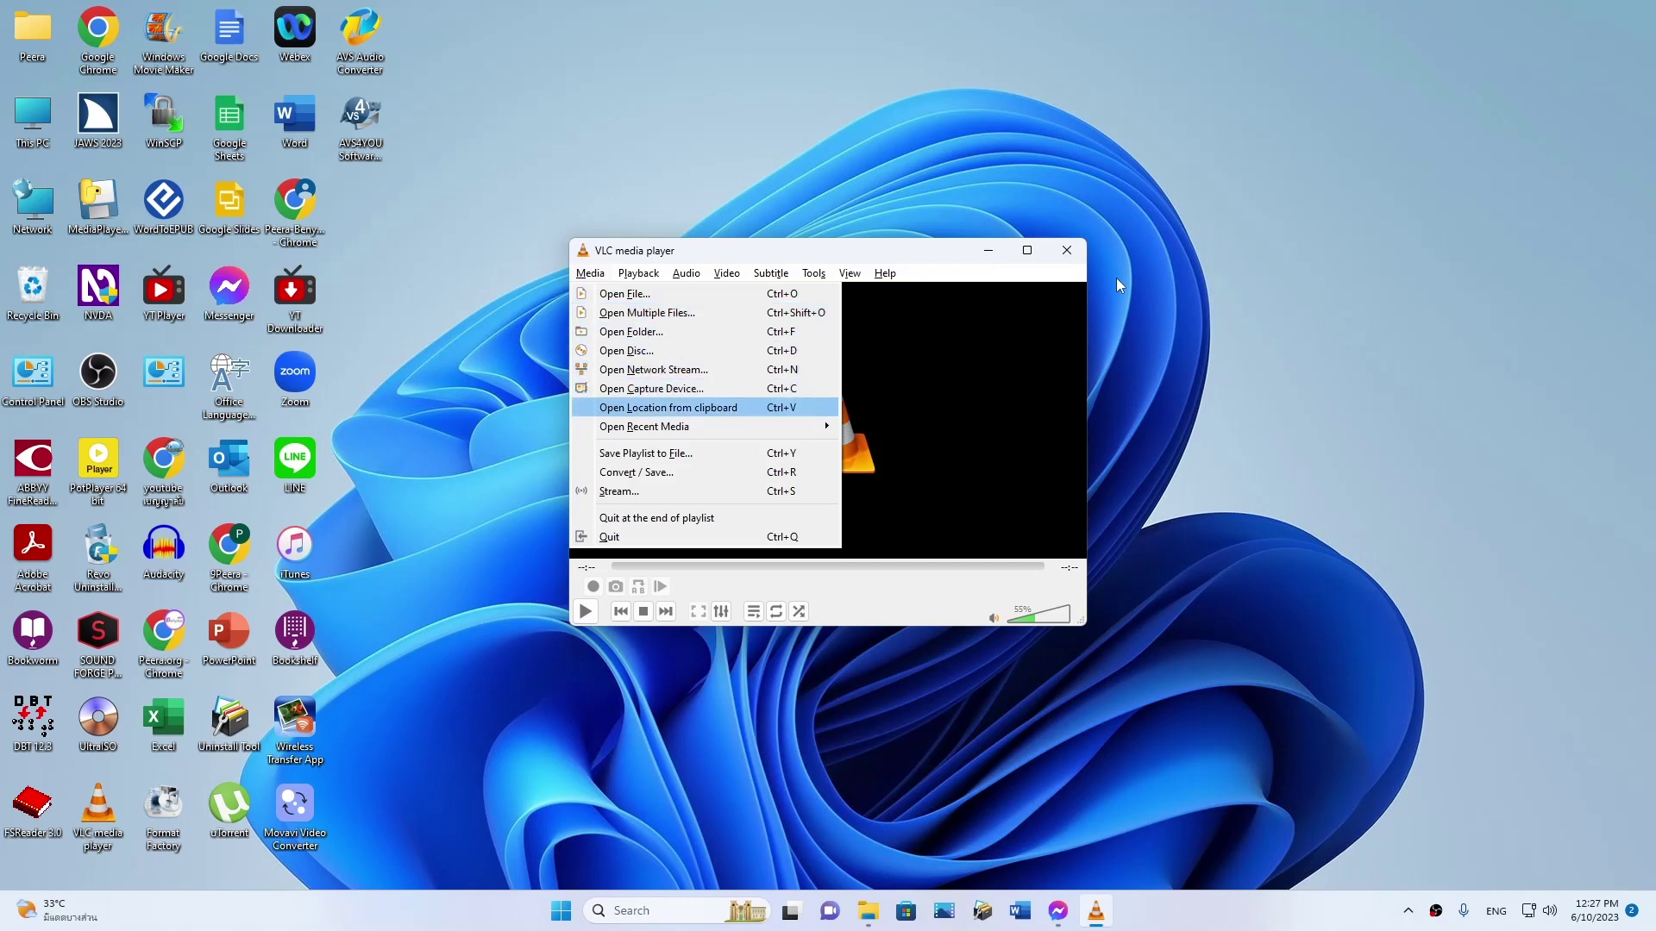
key(Down)
key(Down)
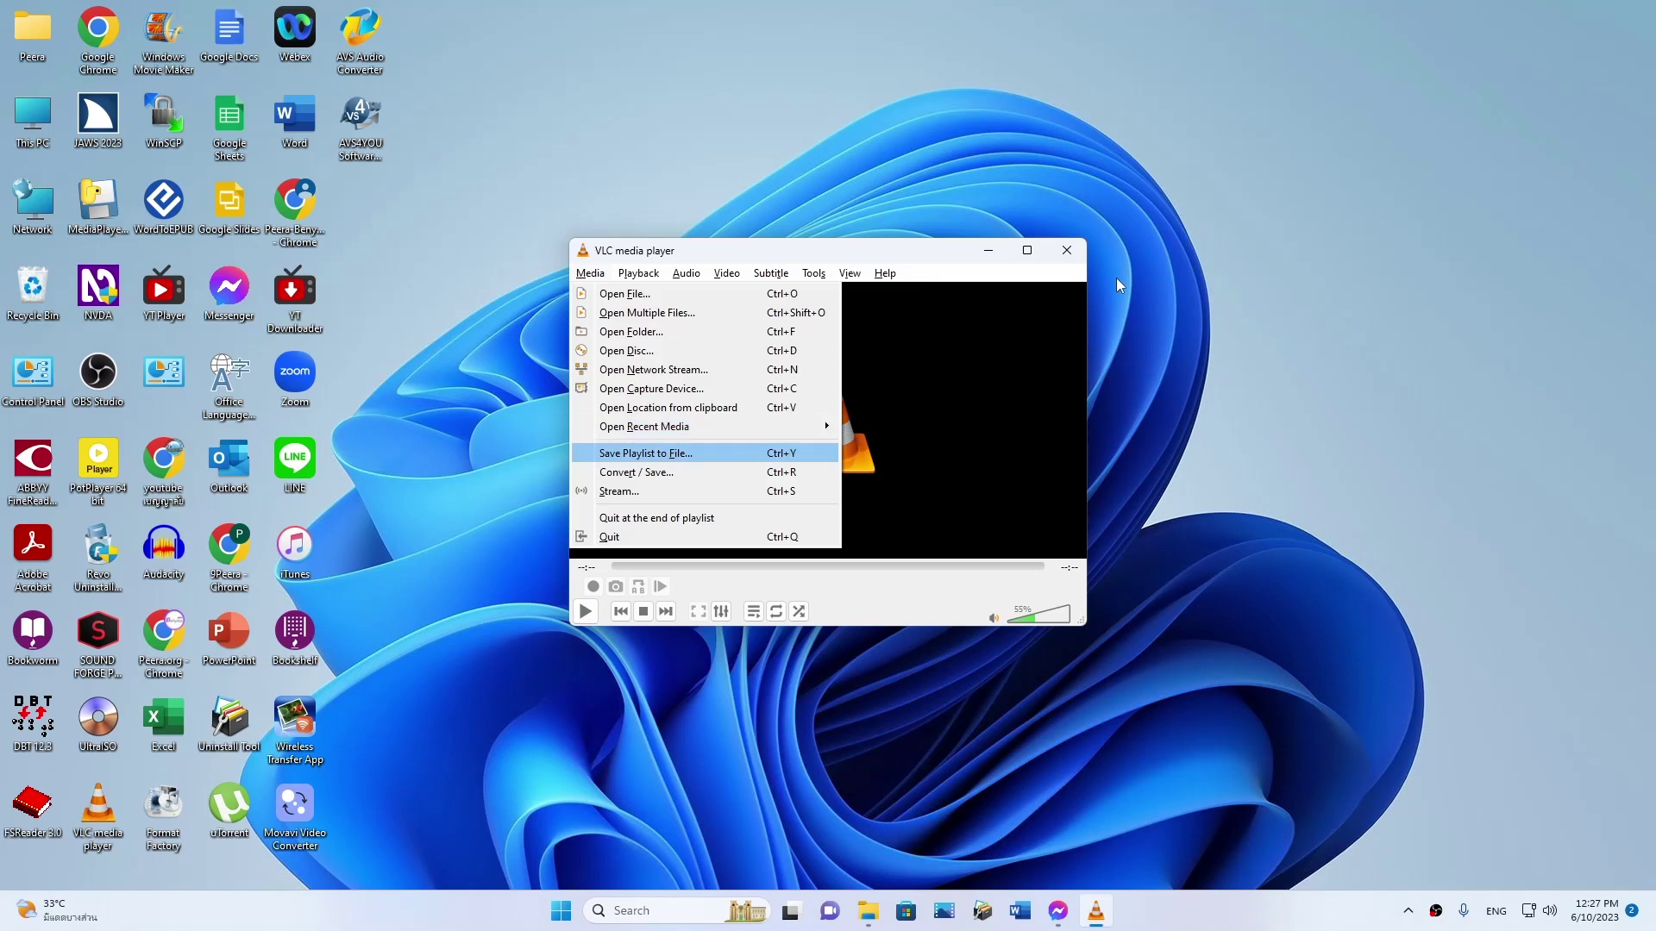
key(Down)
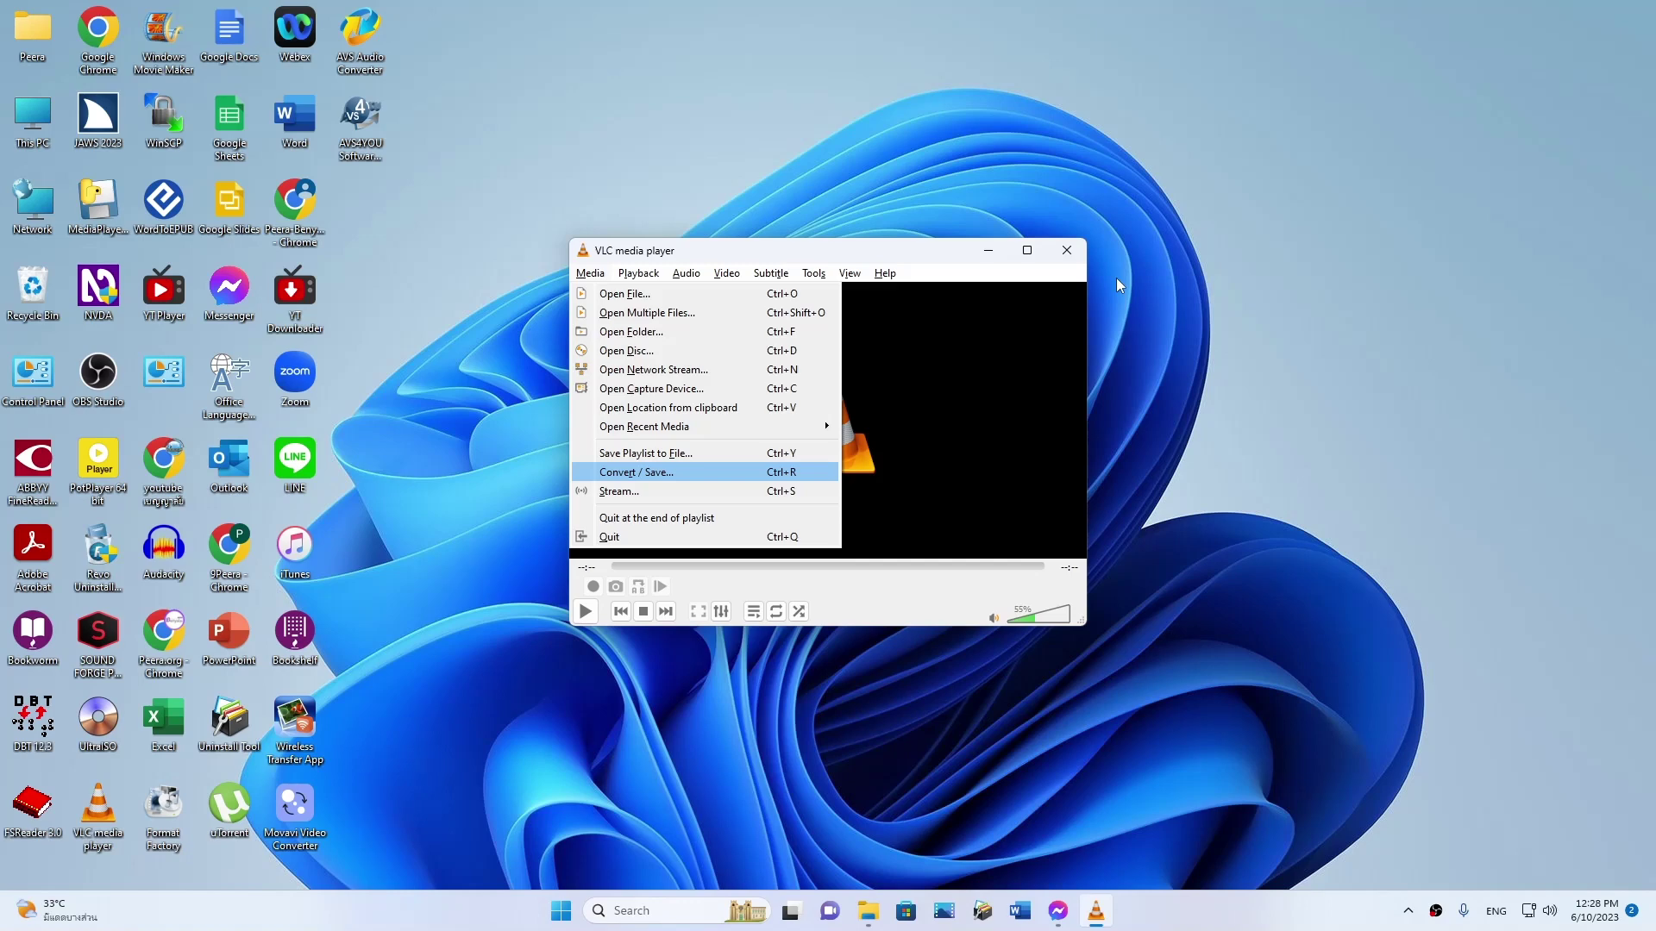
key(Return)
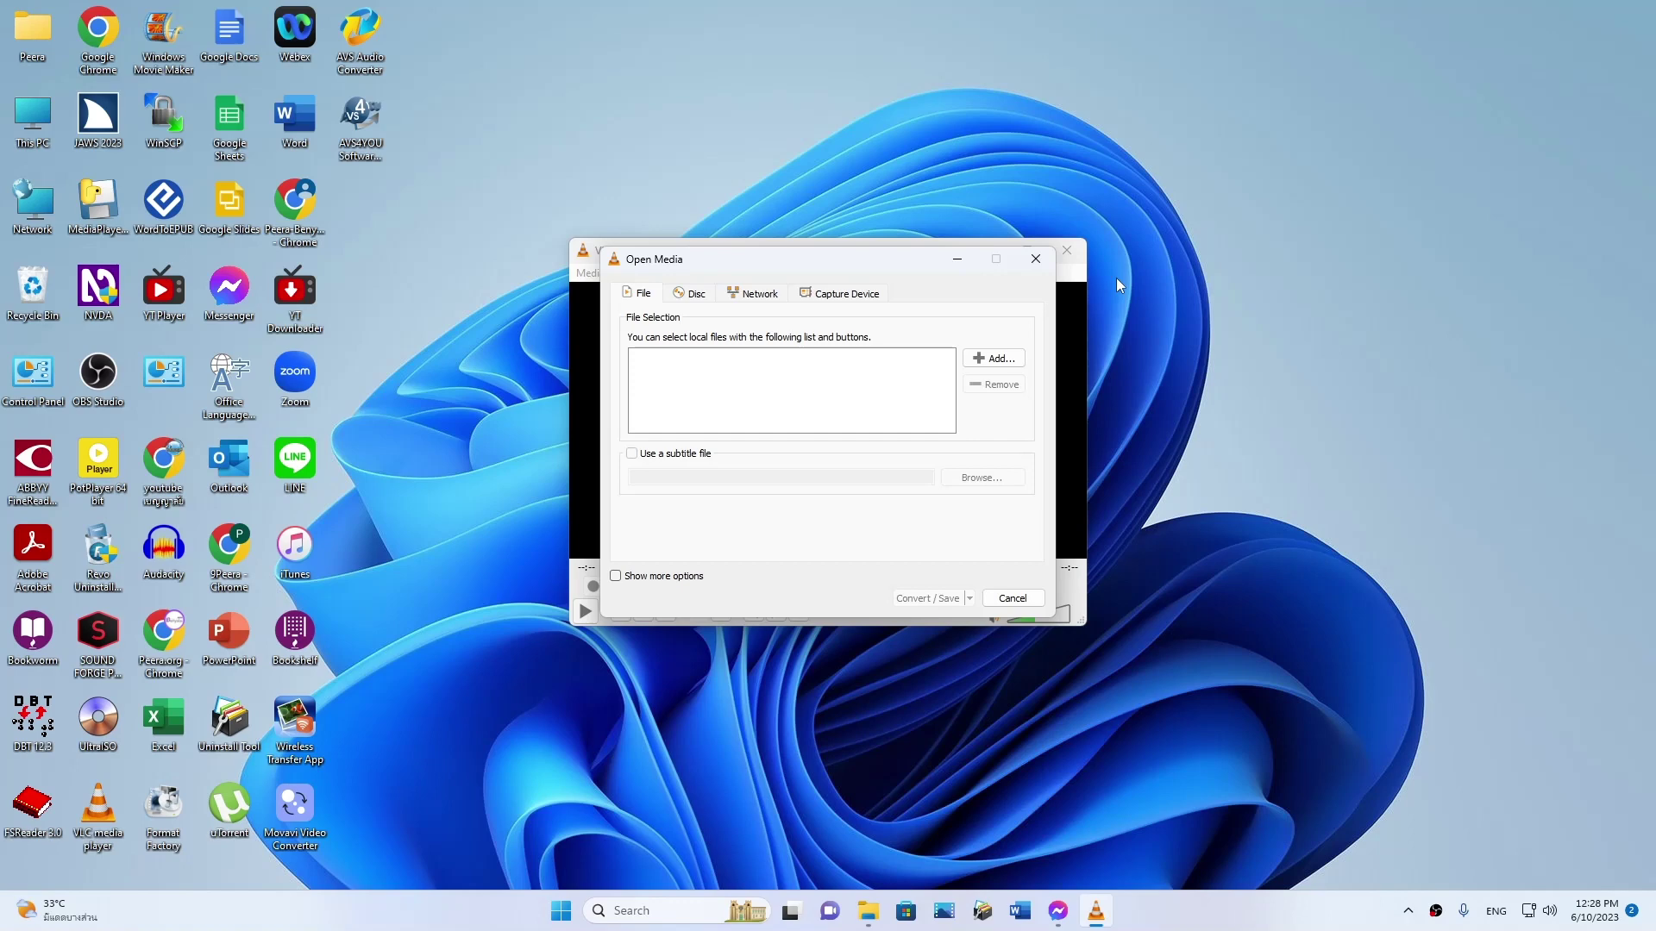
Open the file picker for adding the source files to convert
key(Tab)
key(Tab)
key(Tab)
key(Tab)
key(shift+Tab)
key(space)
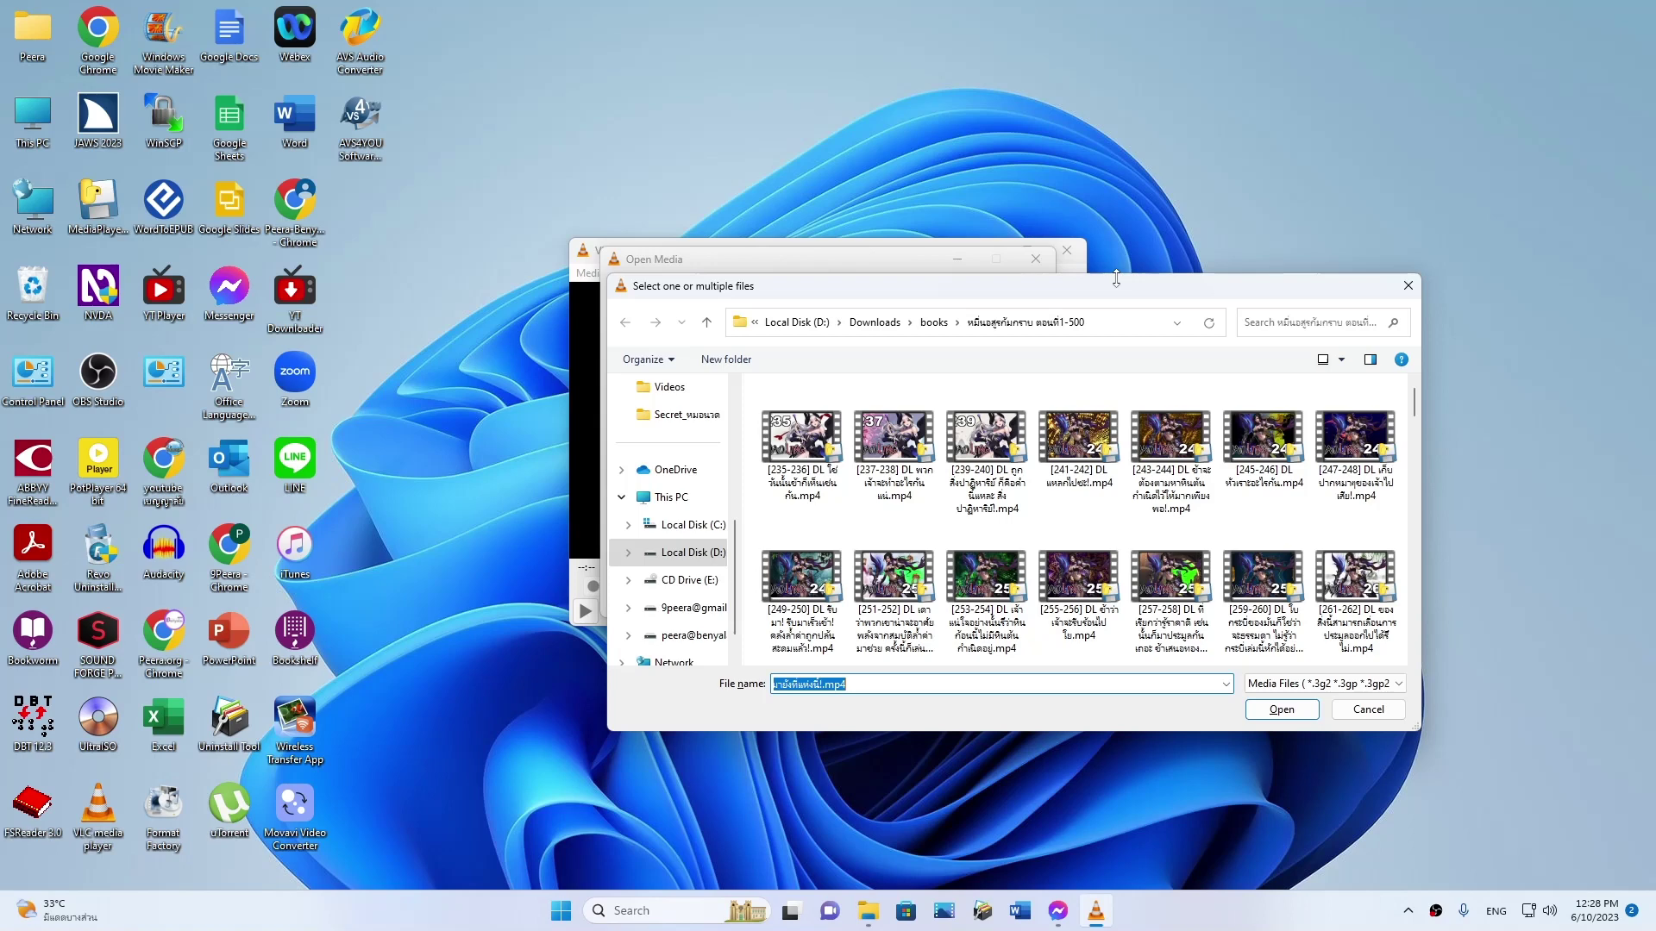
Expand Local Disk (D:) and its Downloads folder in the file picker's folder tree
key(shift+Tab)
key(shift+Tab)
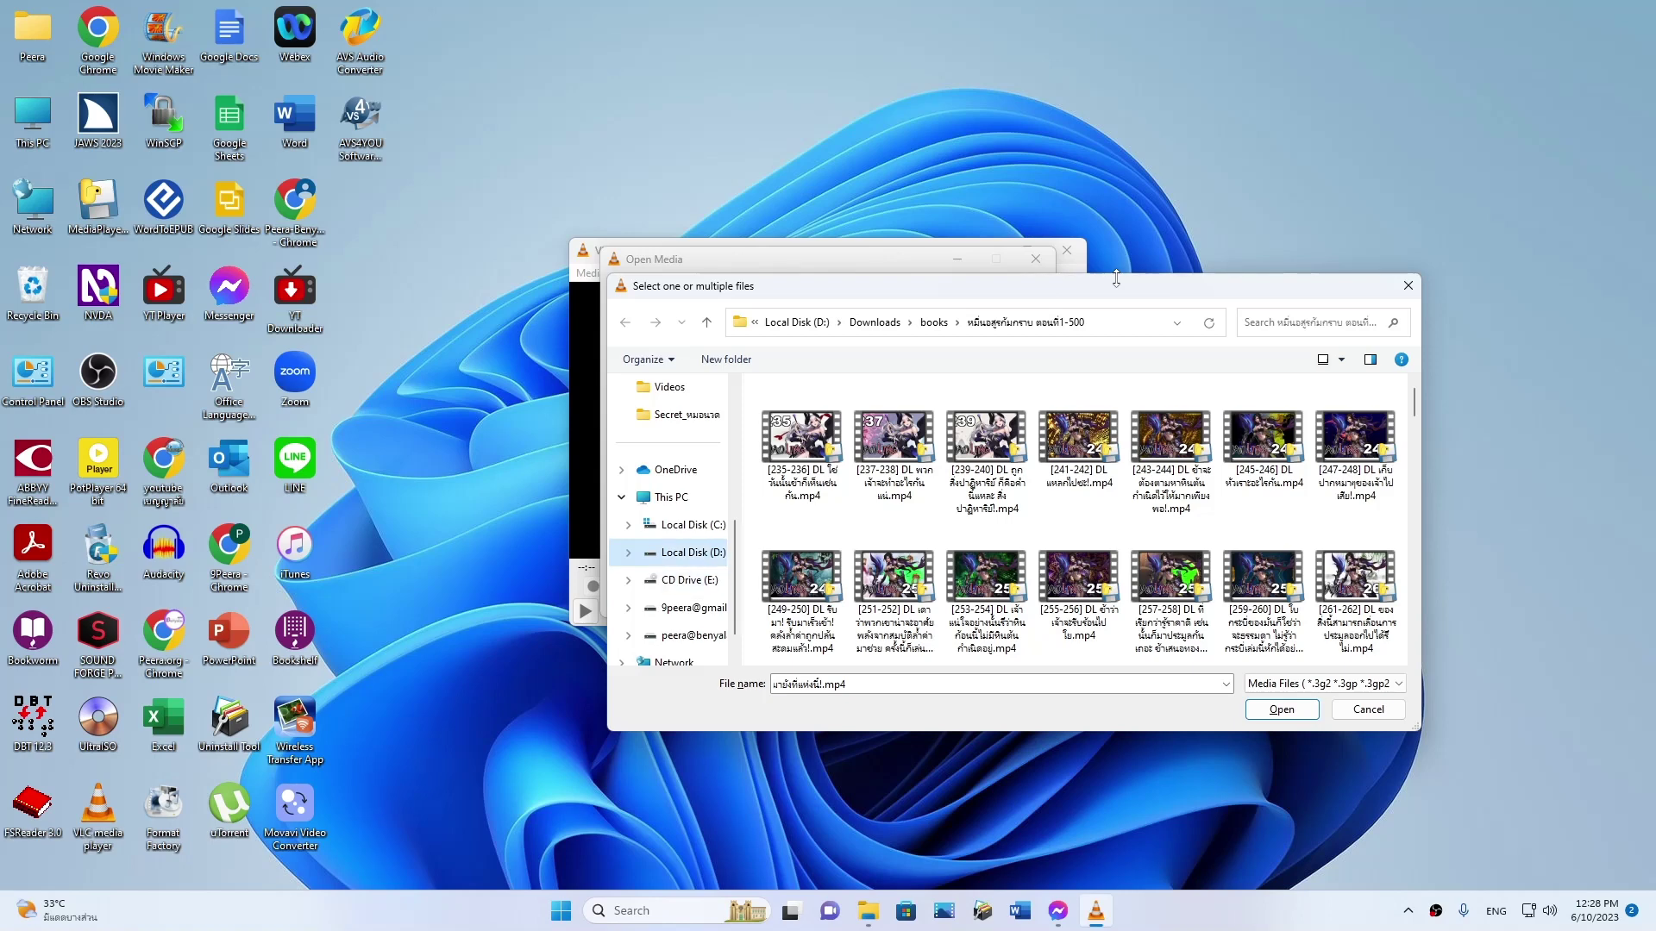
key(Right)
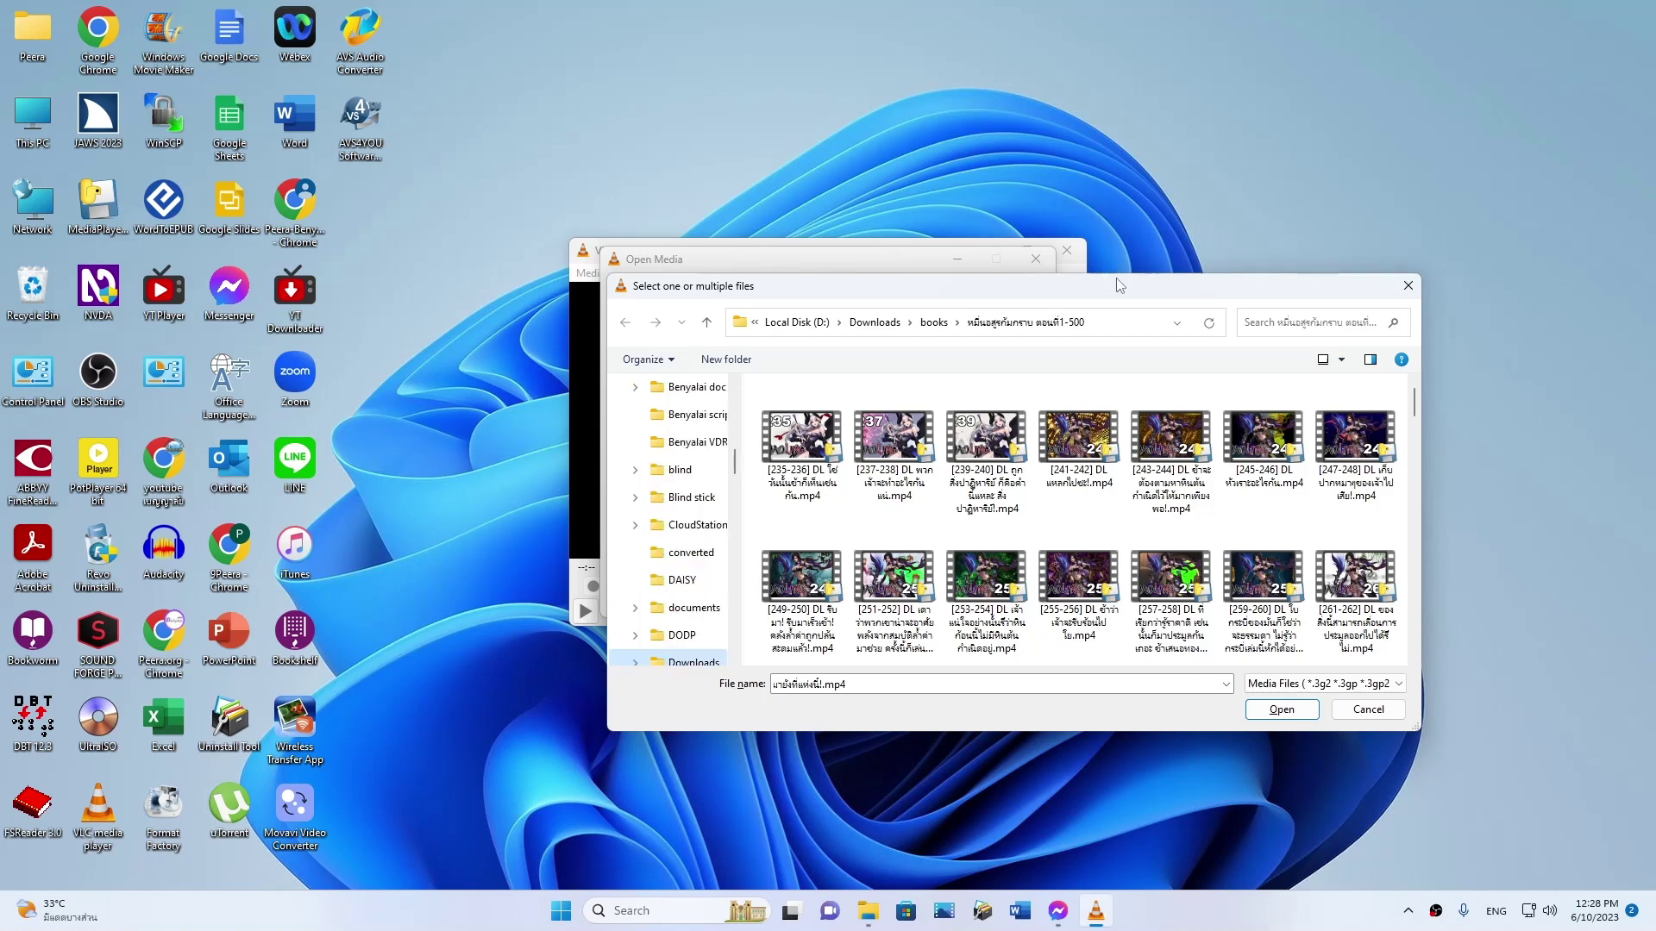
key(Down)
key(Down)
key(Down)
key(Down)
key(Down)
key(Down)
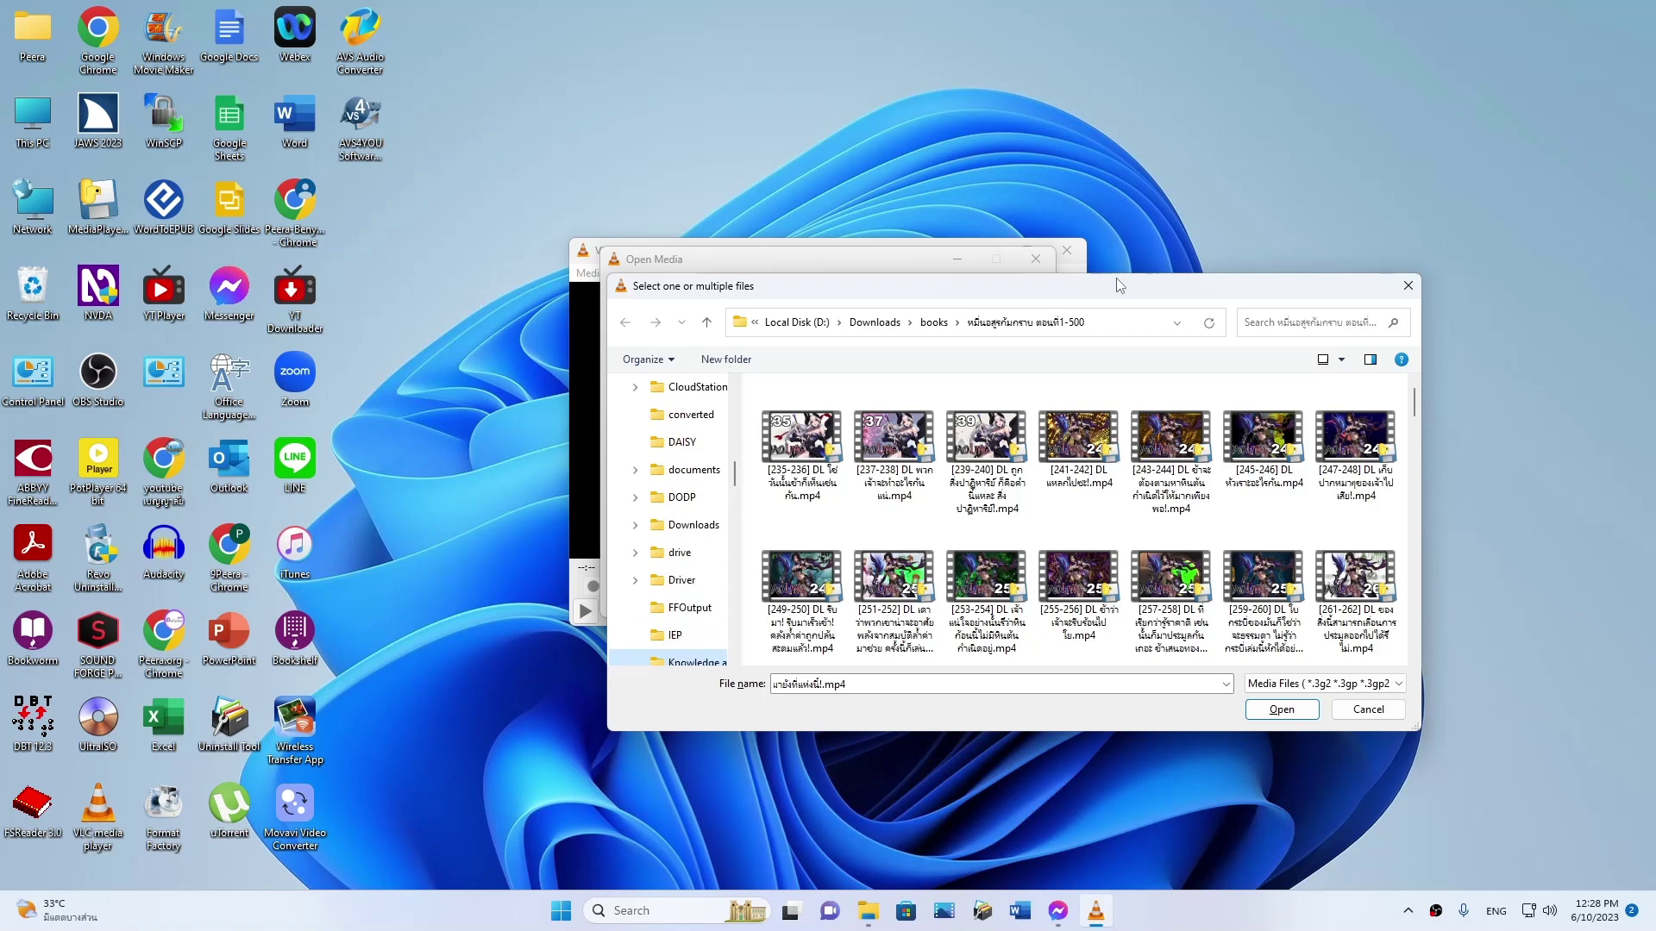
key(Up)
key(Up)
key(Up)
key(Up)
key(Up)
key(Up)
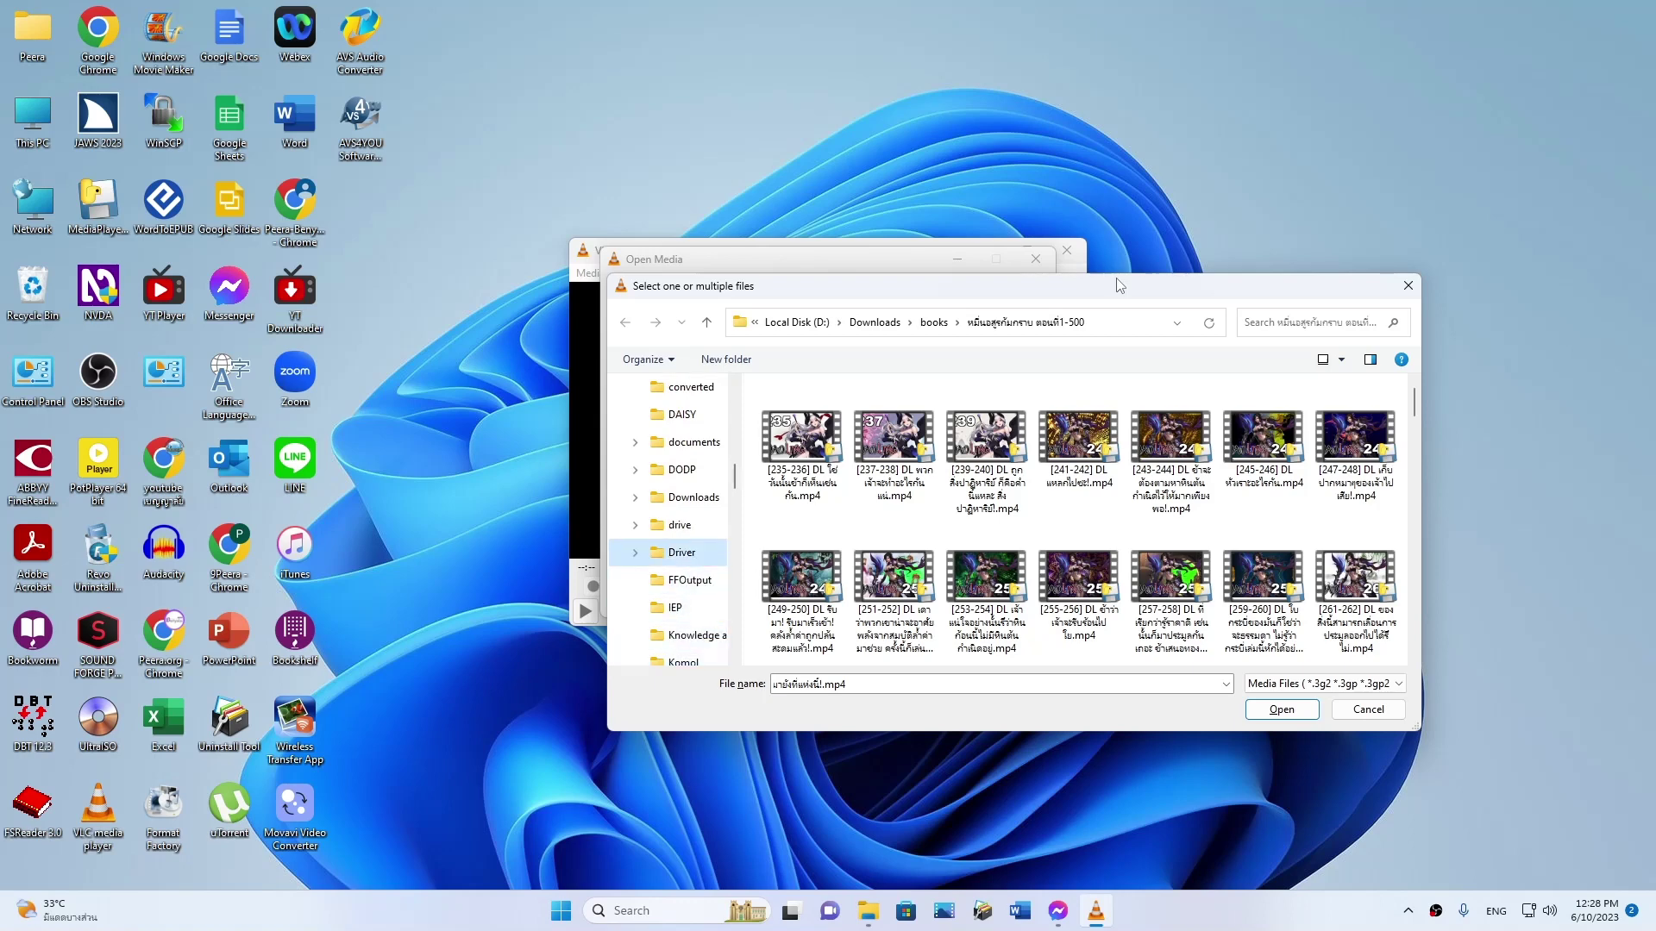
key(Right)
Find the books folder inside Downloads and expand it
key(Down)
key(Down)
key(Down)
key(Down)
key(Down)
key(Down)
key(Down)
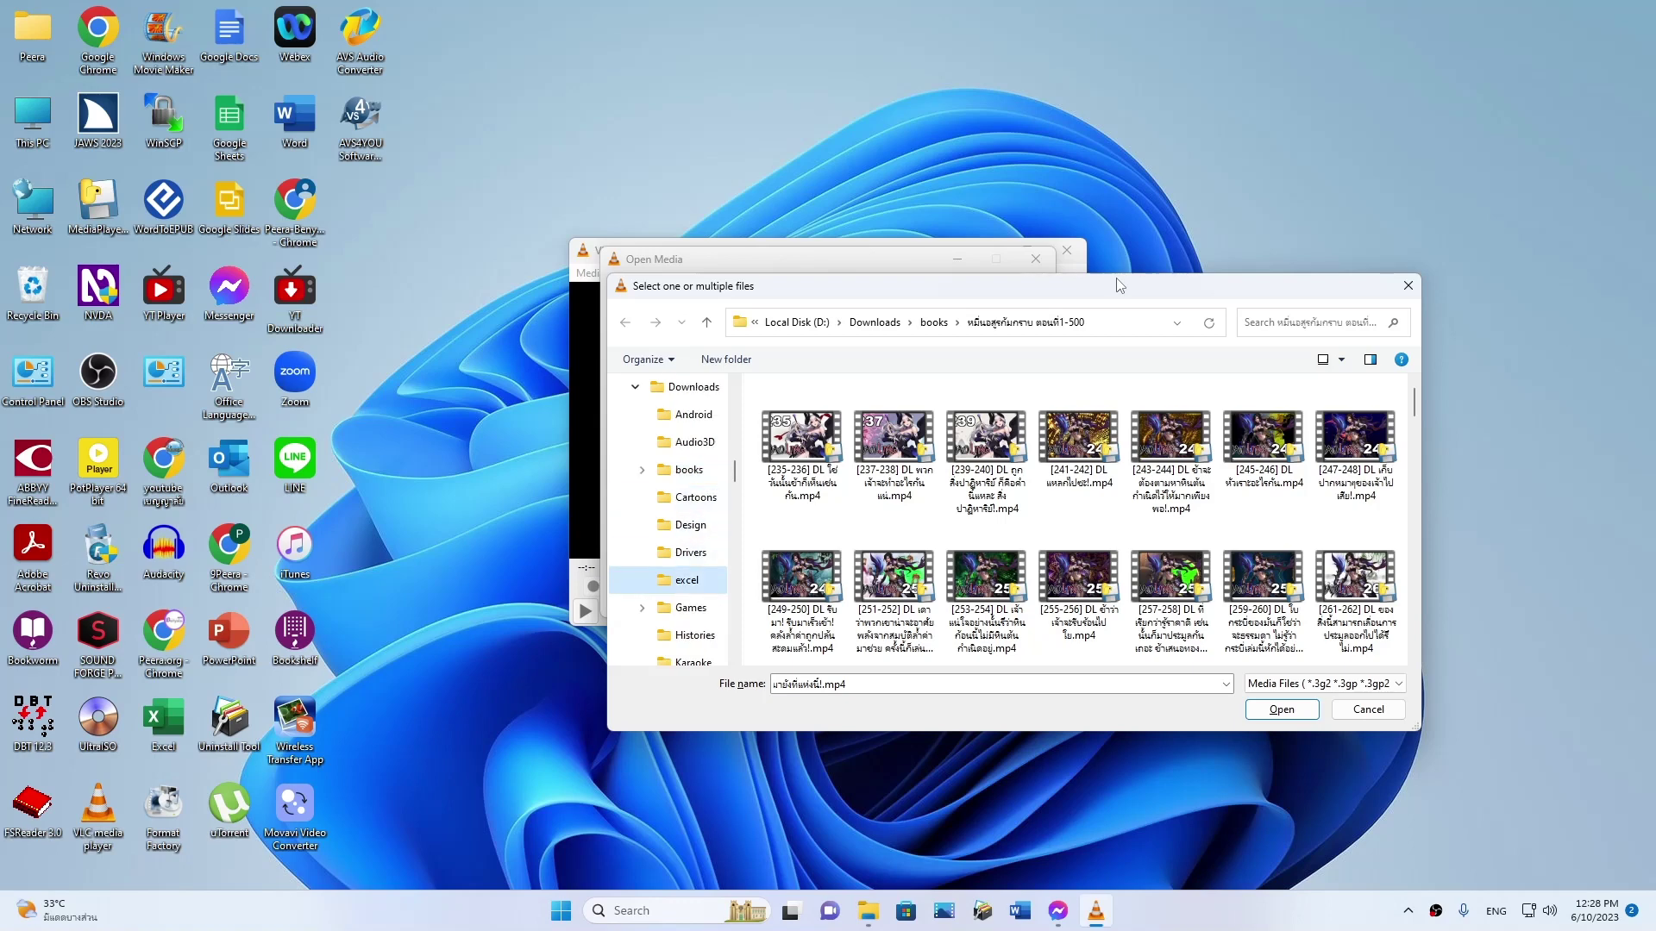
key(Down)
key(Up)
key(Up)
key(Up)
key(Up)
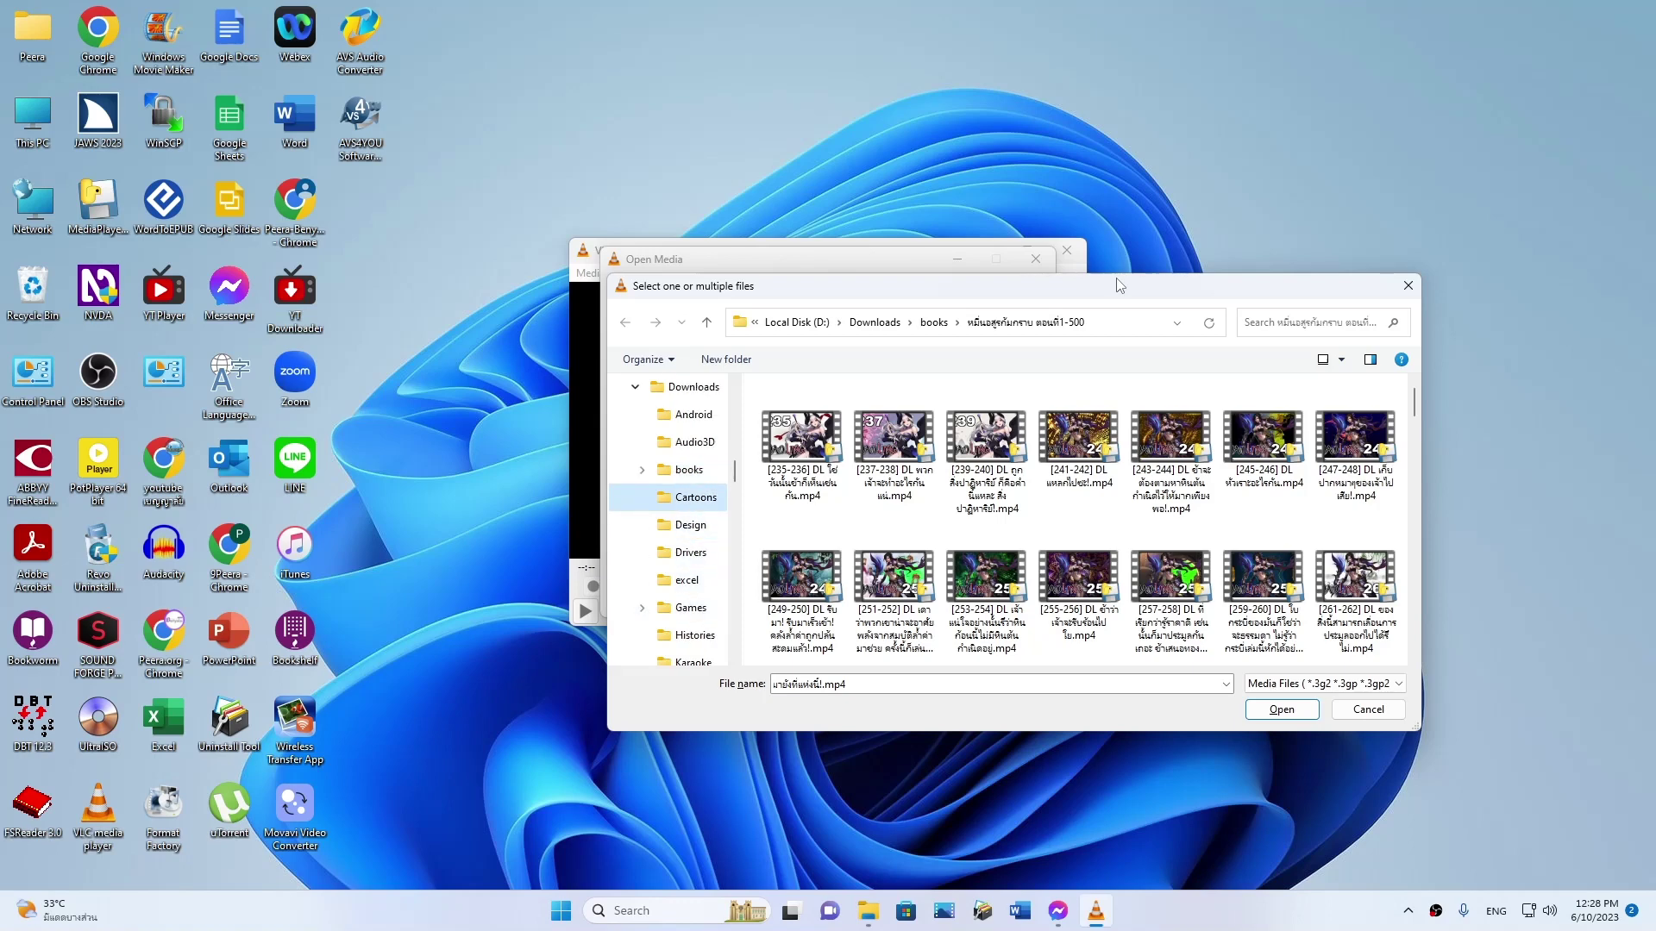
key(Up)
key(Right)
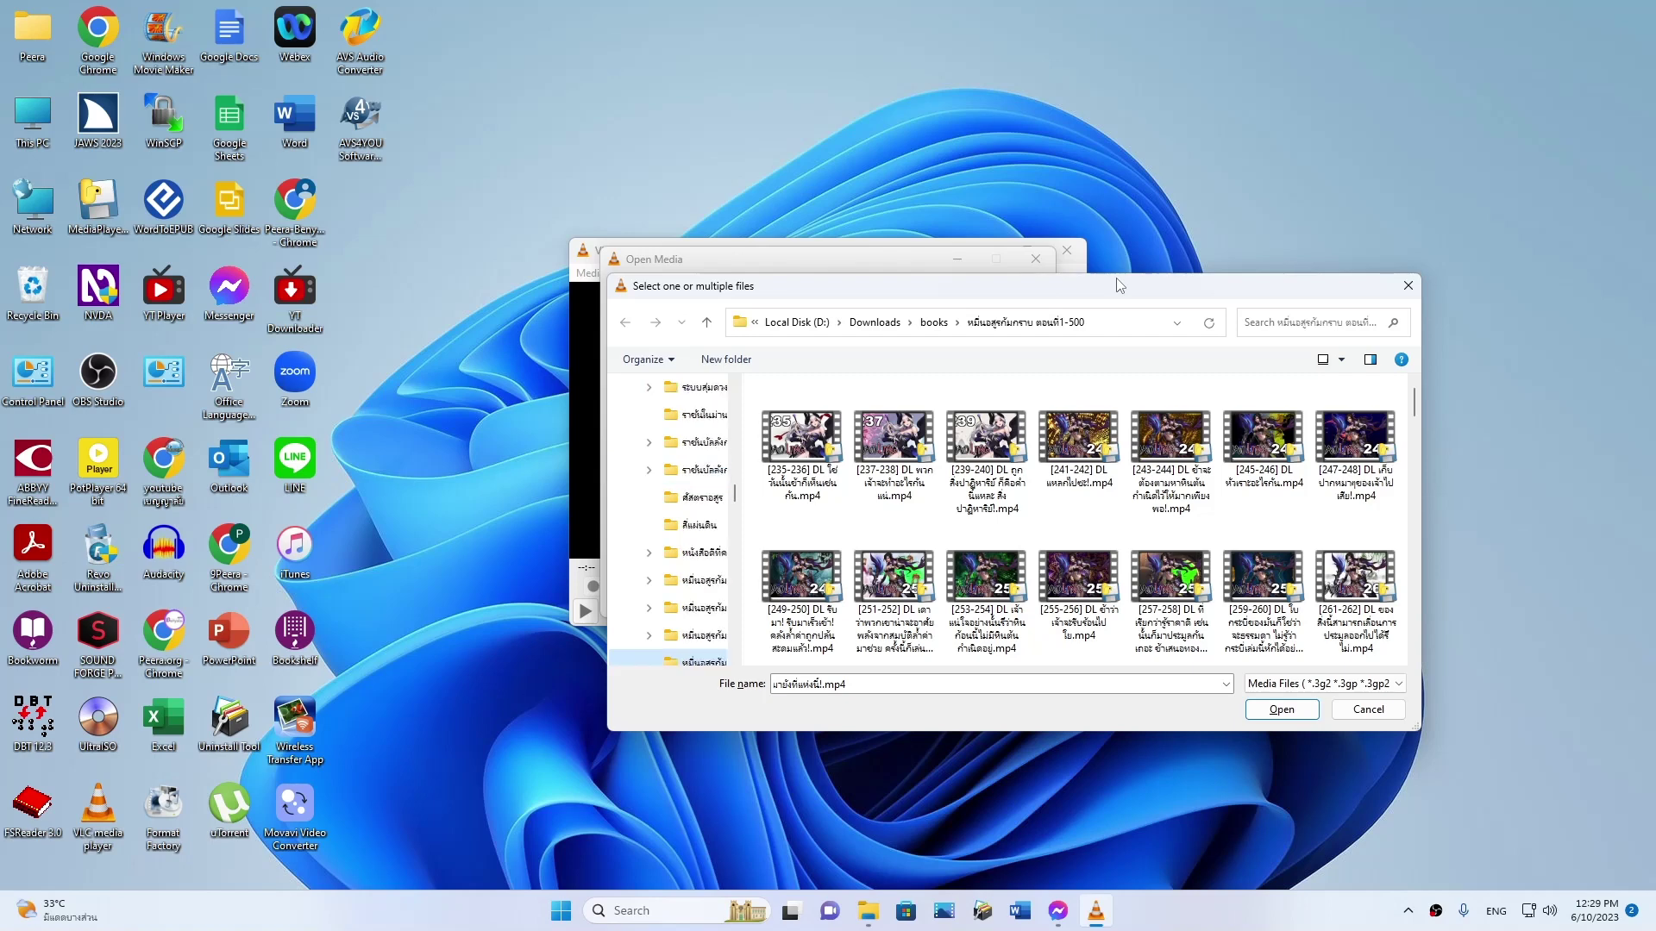
Select the หมื่นอสูรก้มกราบ ตอนที่1-500 folder inside books to list its video files
key(Down)
key(Down)
key(Down)
key(Down)
key(Down)
key(Down)
key(Down)
key(Down)
key(Down)
key(Down)
key(Down)
key(Down)
key(Down)
key(Down)
key(Down)
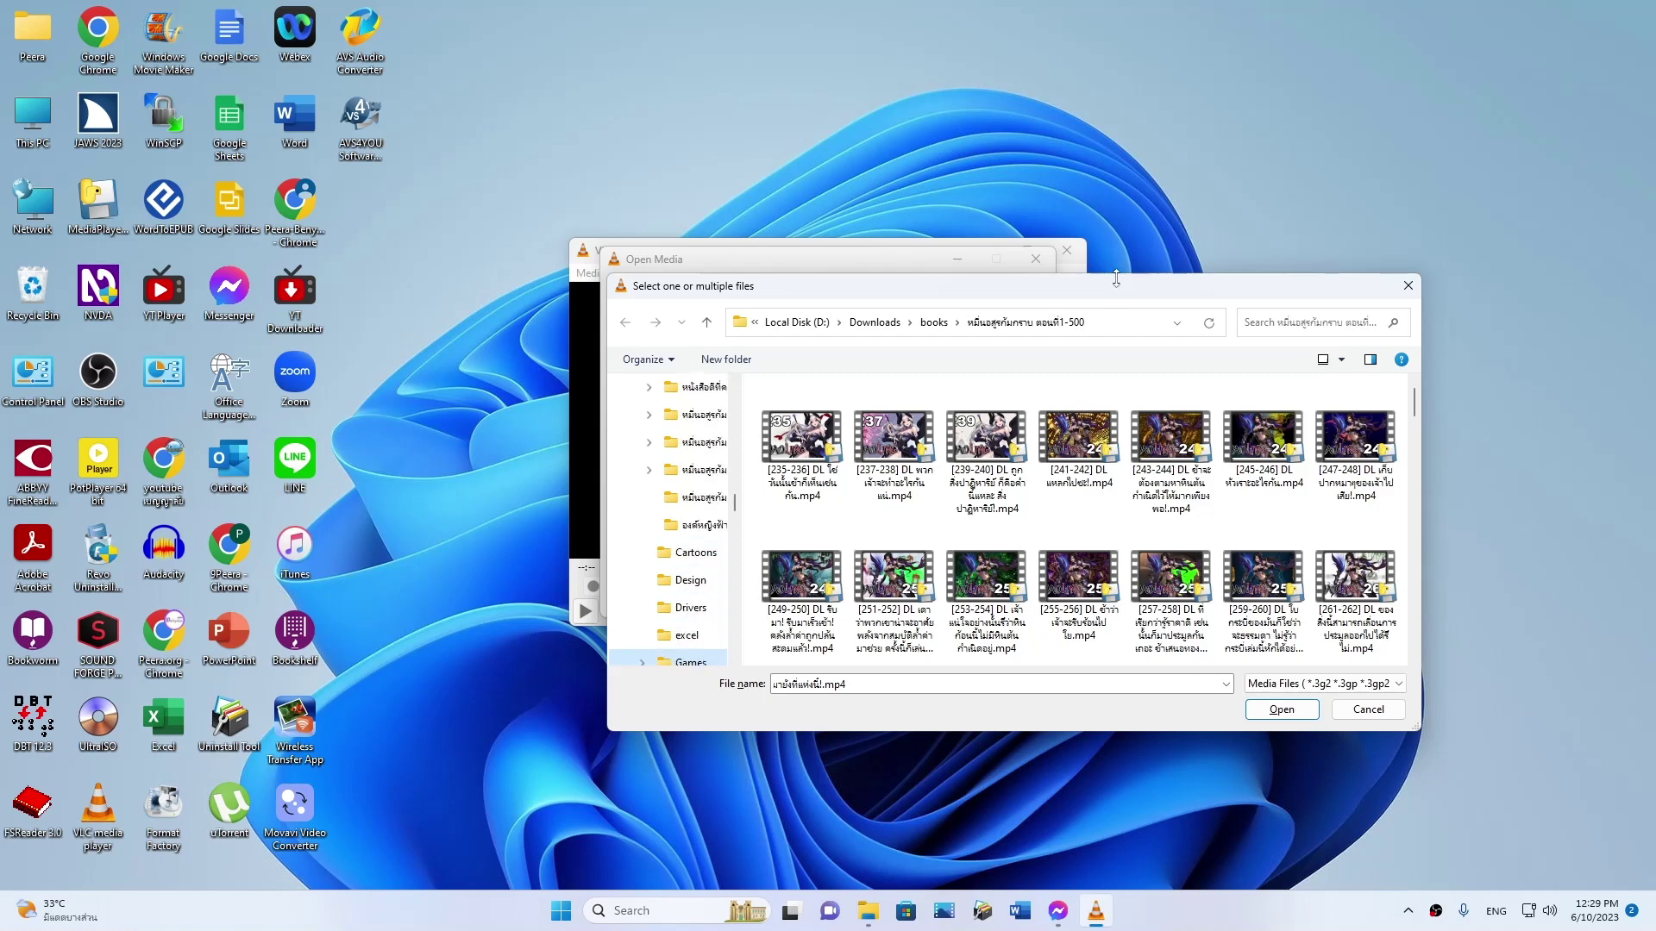
key(Up)
key(Up)
key(Up)
key(Up)
key(Up)
key(Up)
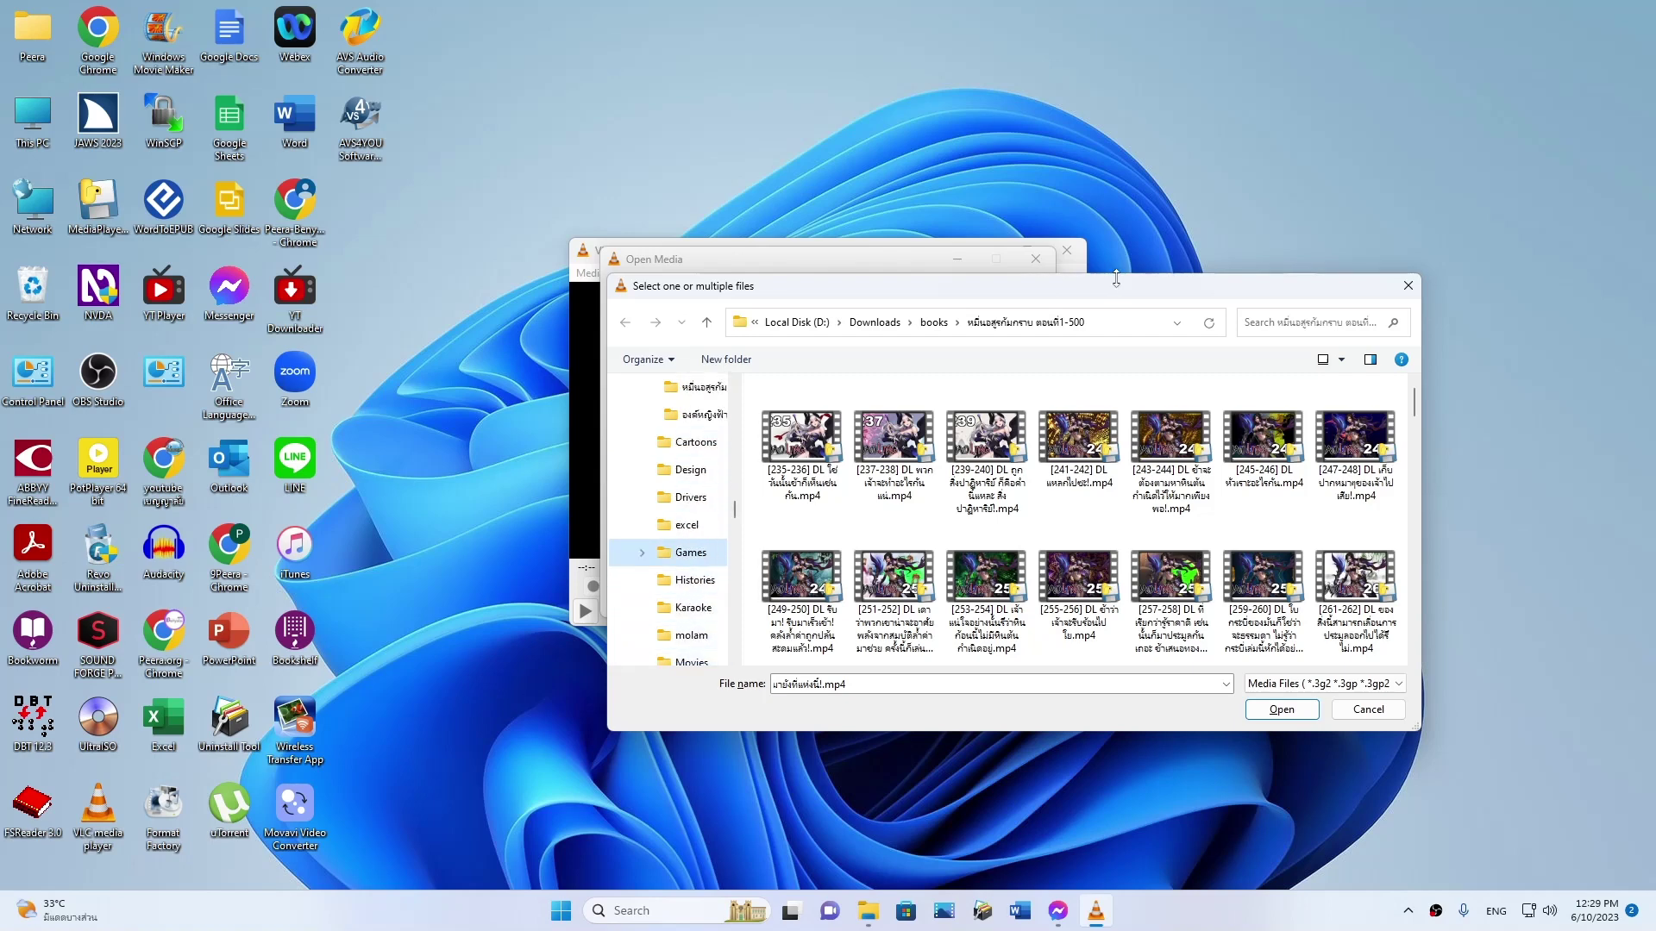
key(Up)
key(Up)
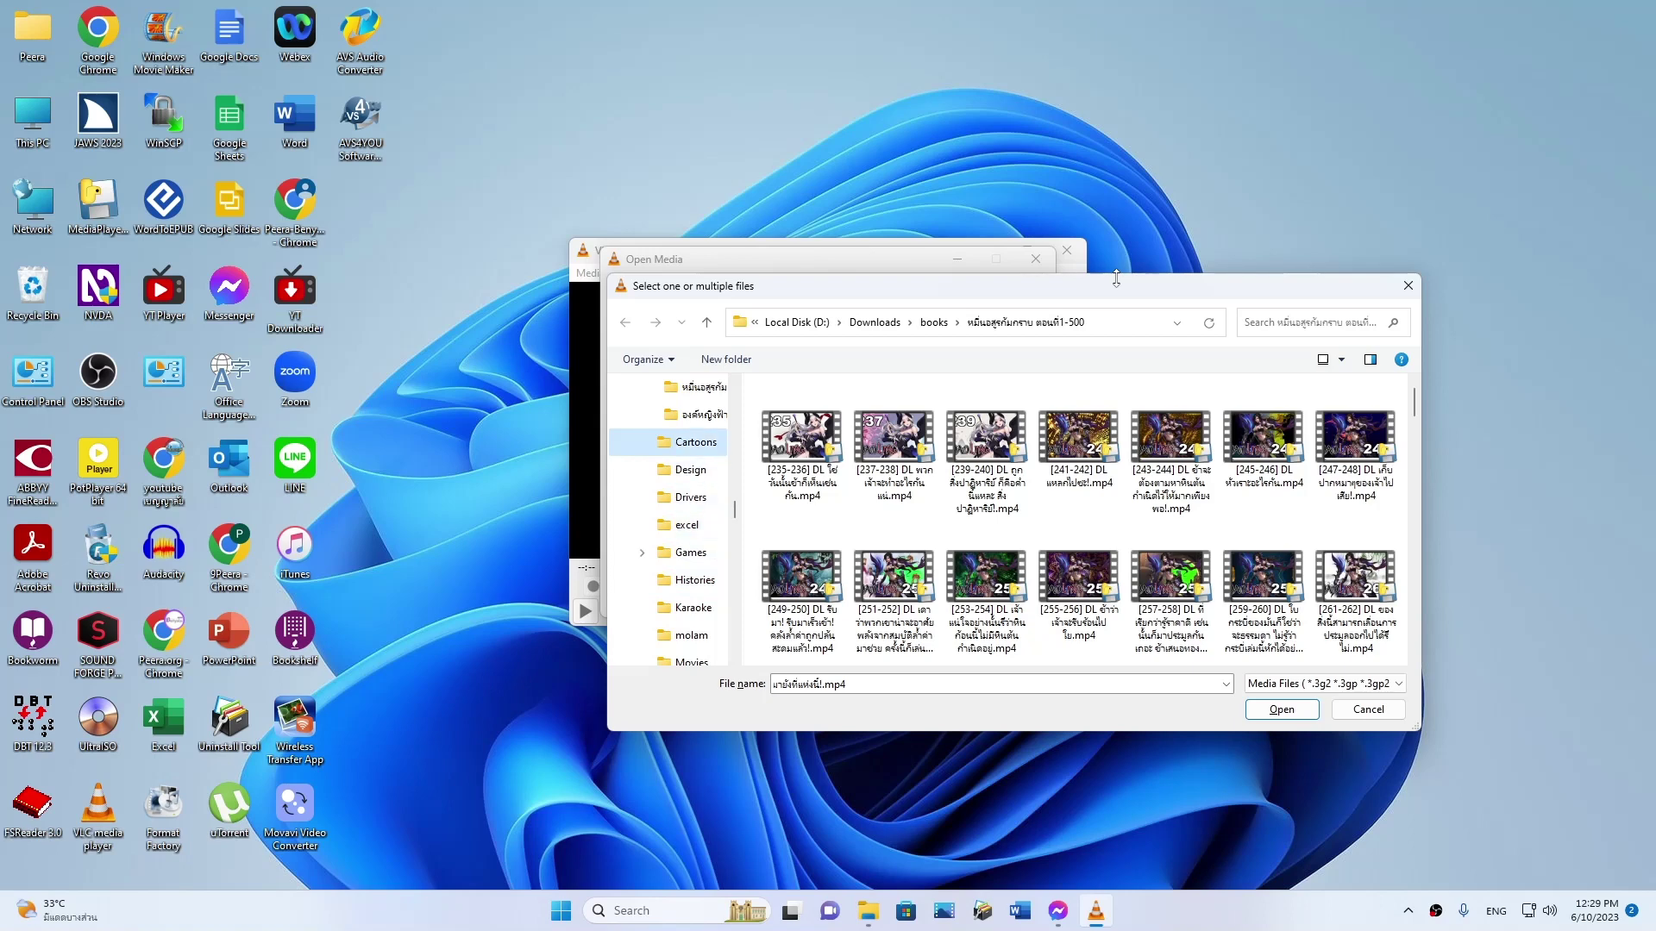
key(Up)
key(Up)
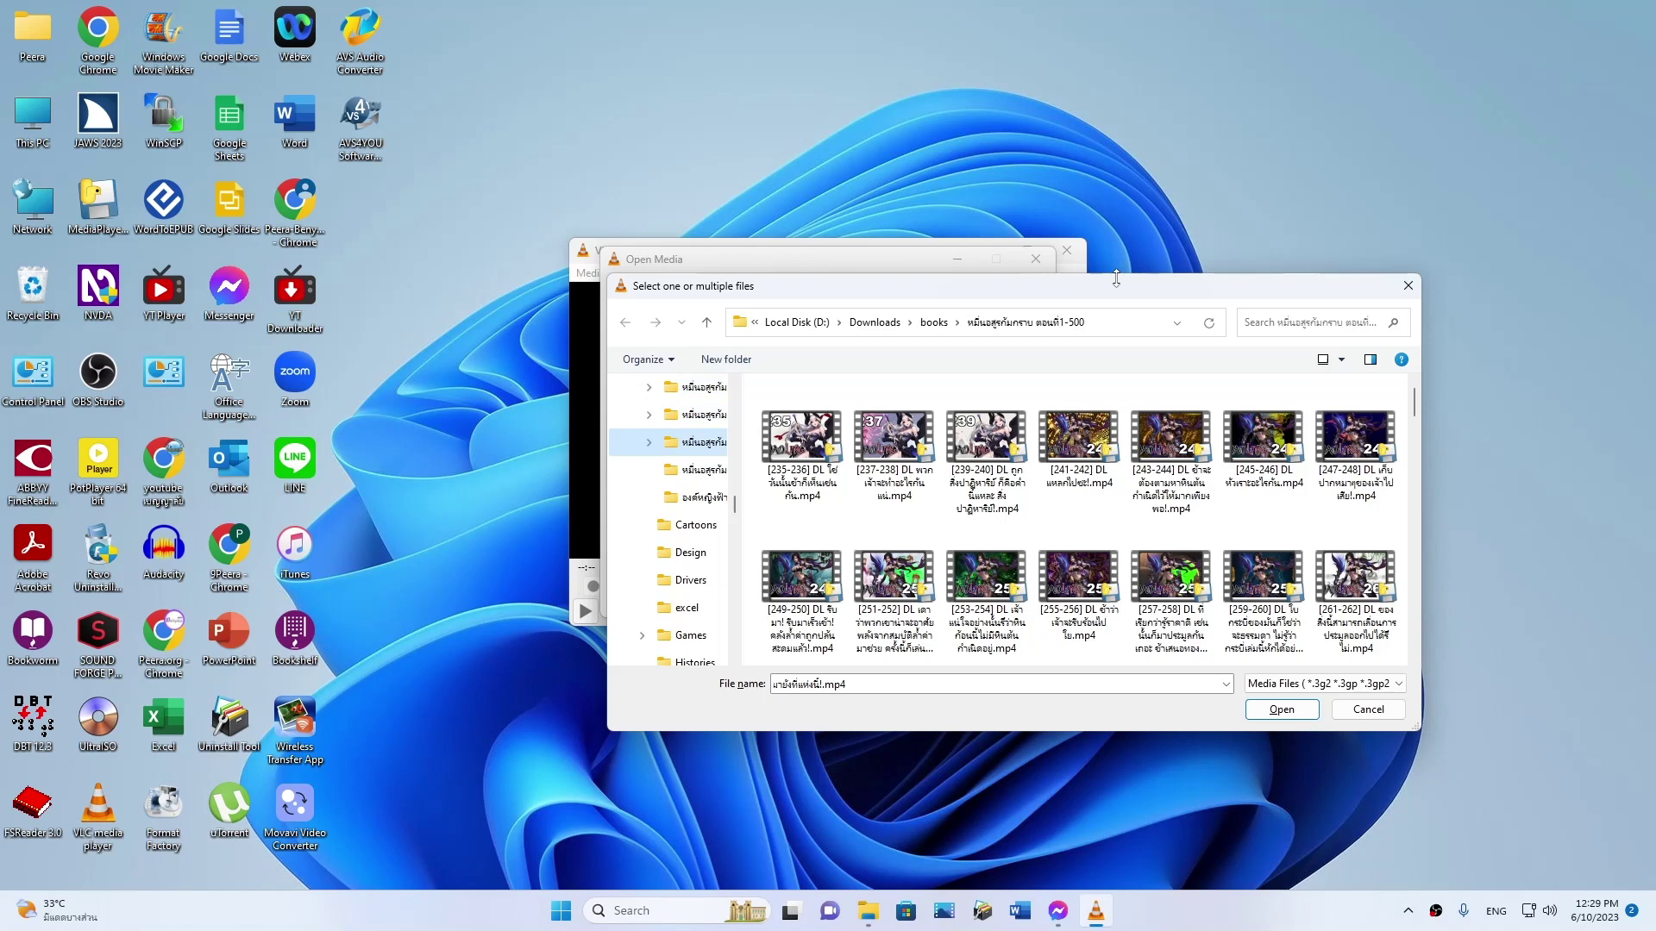
key(Down)
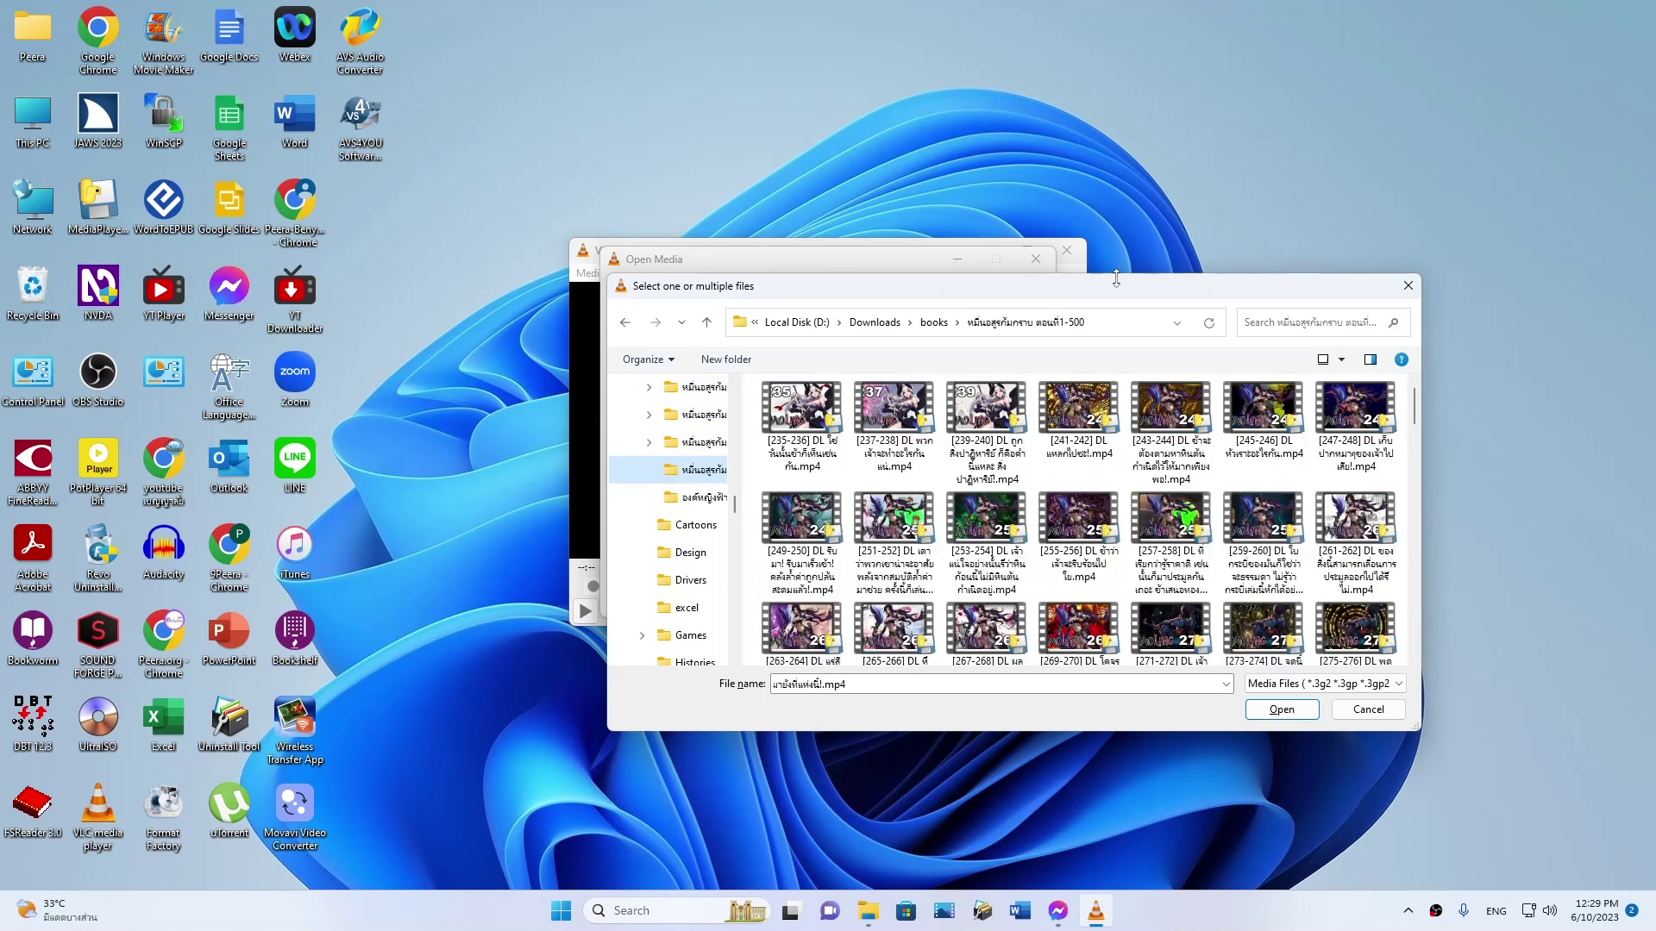
Select all the MP4 files in the folder and add them to the list of files to convert
key(Tab)
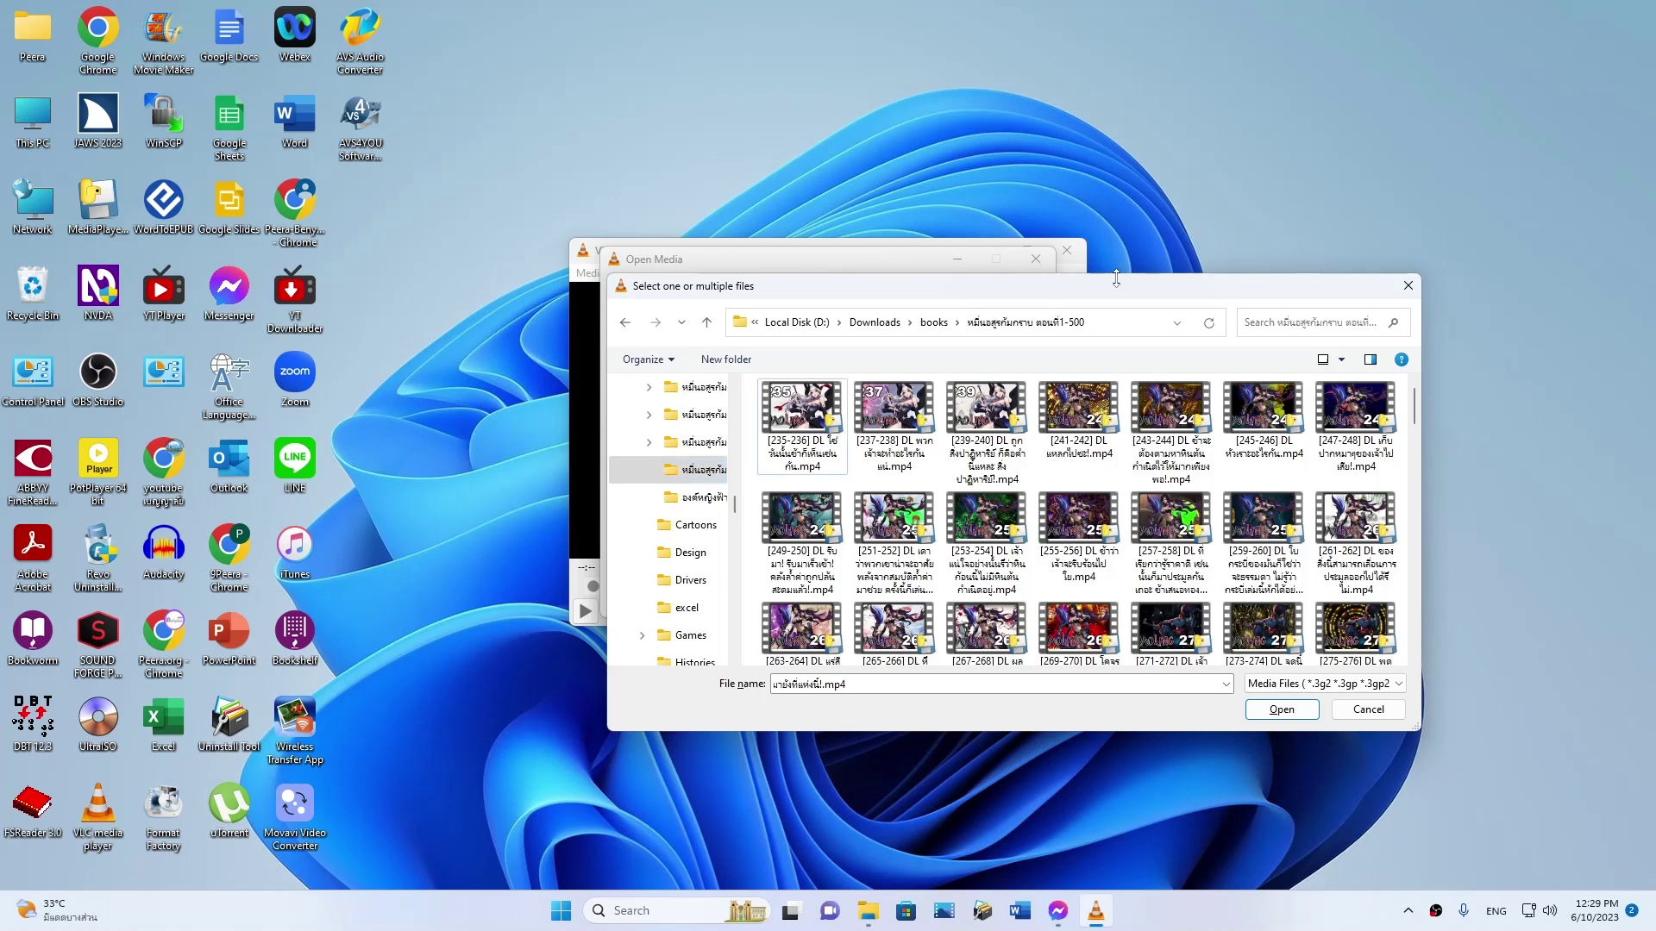
key(Down)
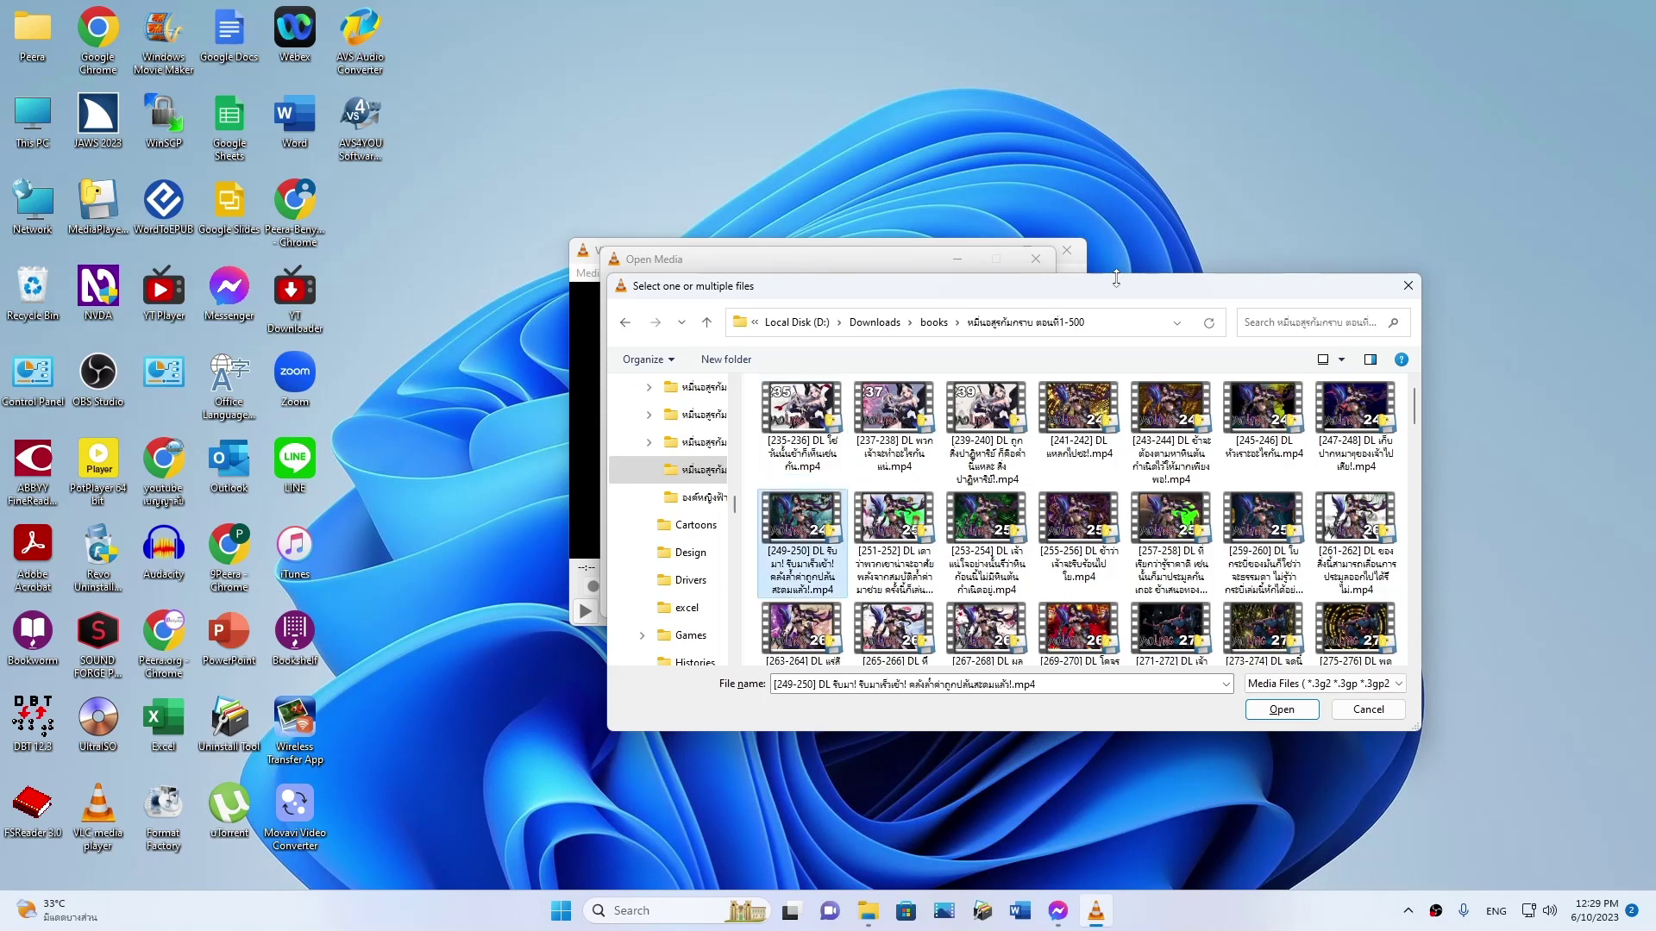
key(Up)
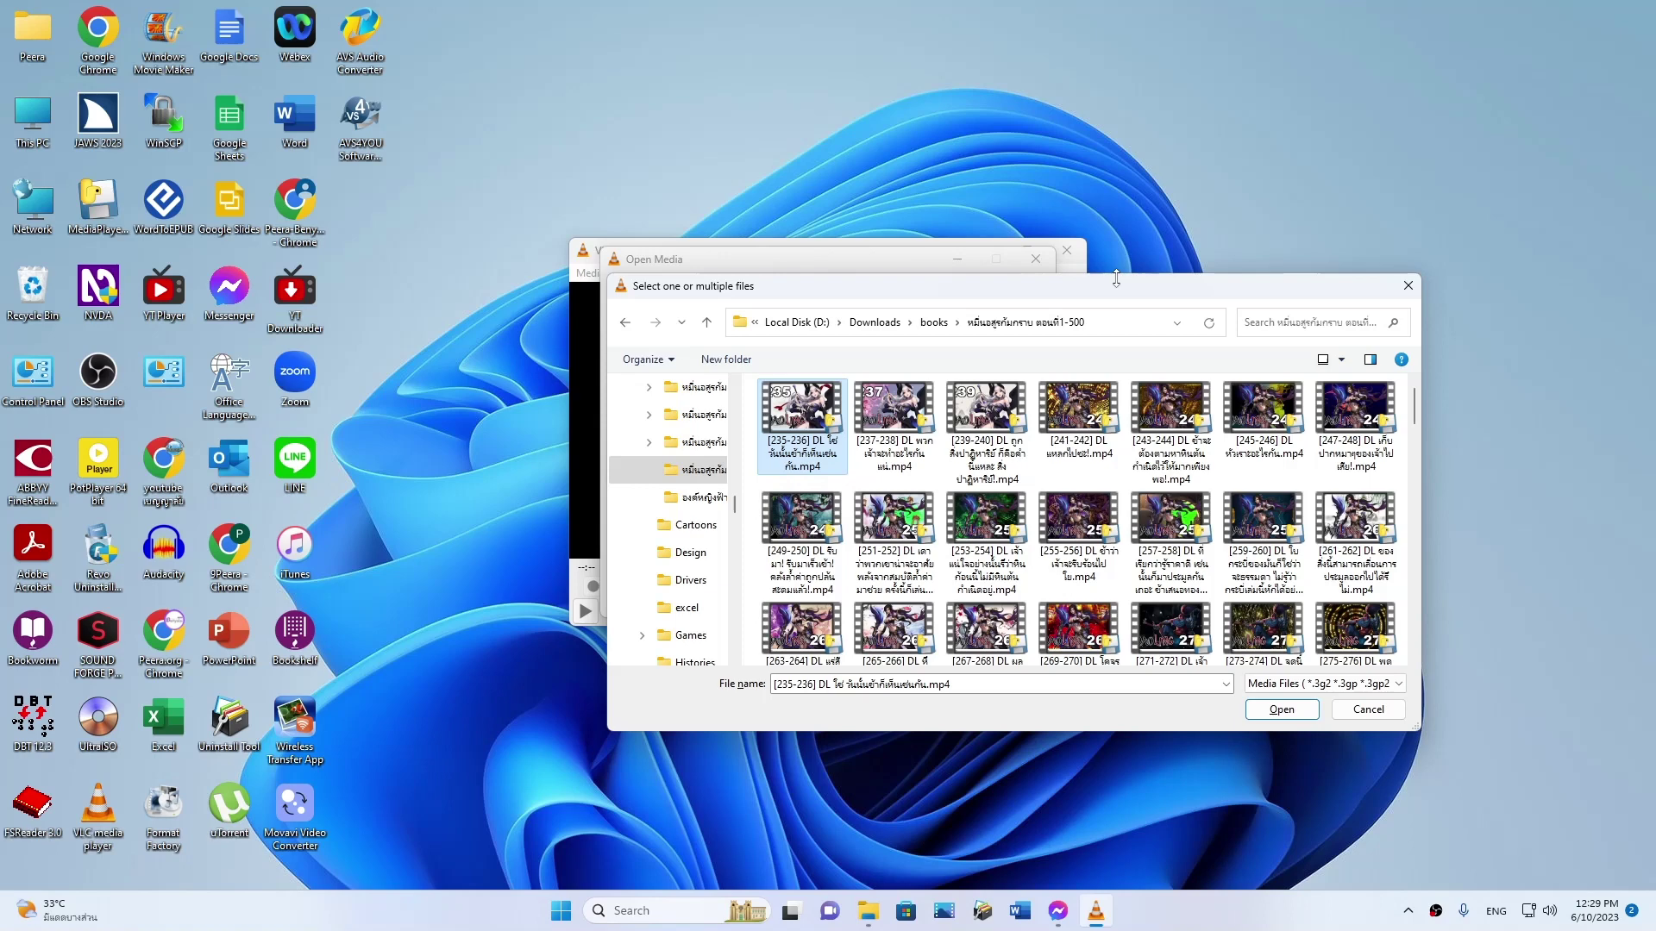
key(ctrl+a)
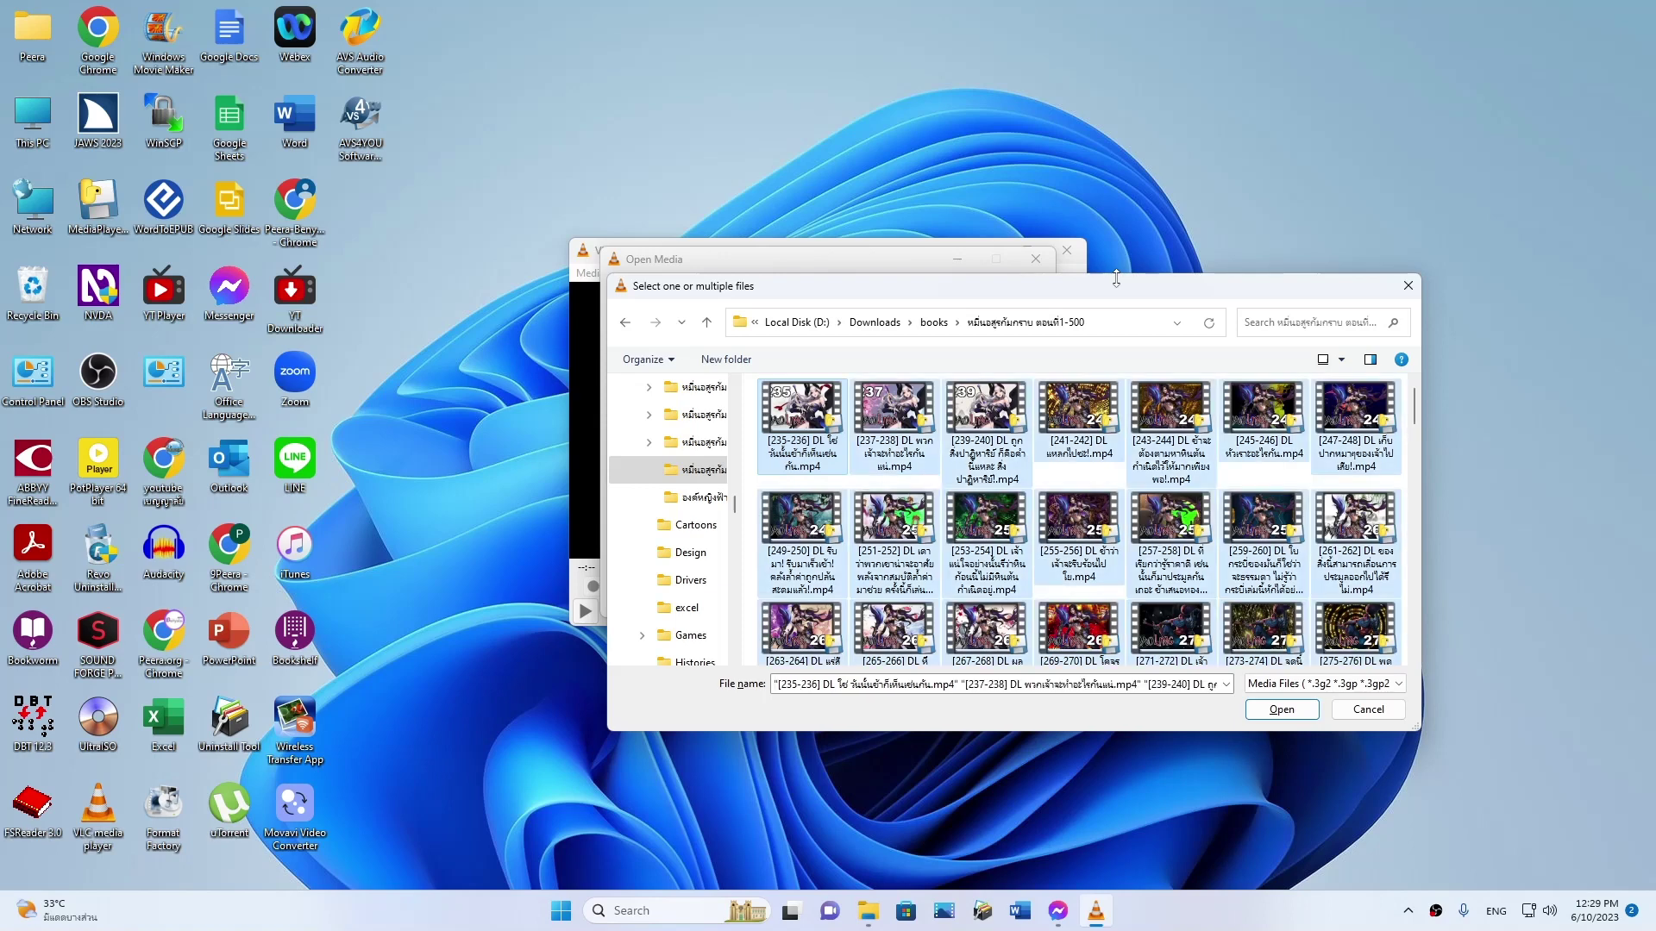
key(Return)
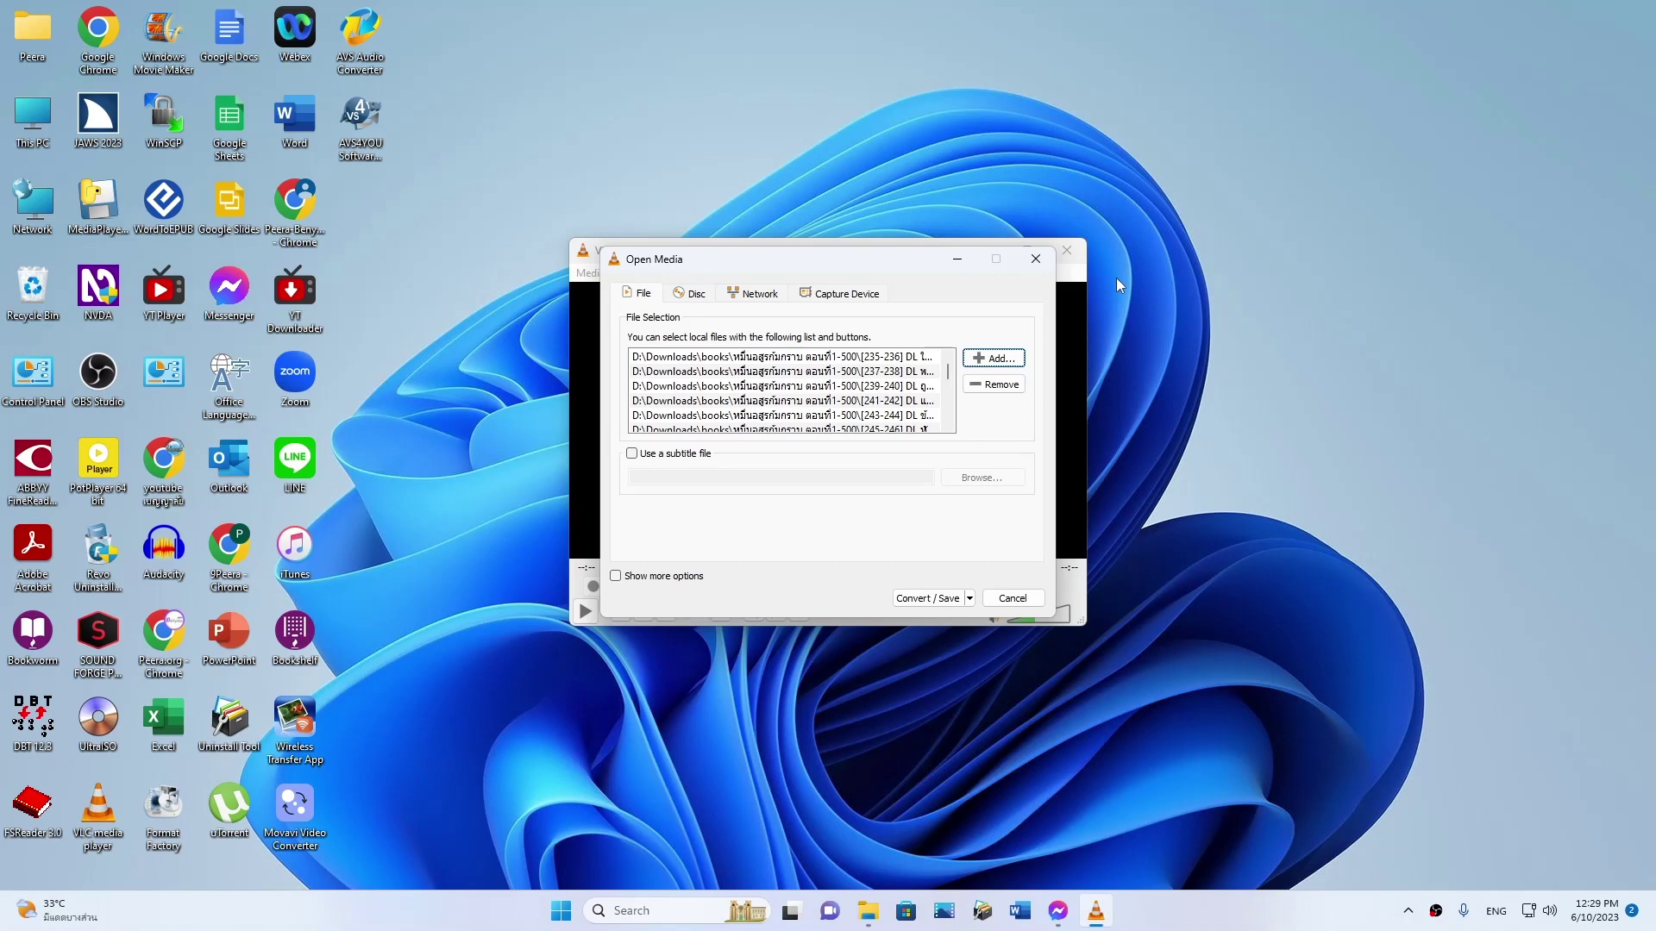
Proceed with the added files to the conversion settings
key(Tab)
key(Tab)
key(Tab)
key(Tab)
key(Tab)
key(Return)
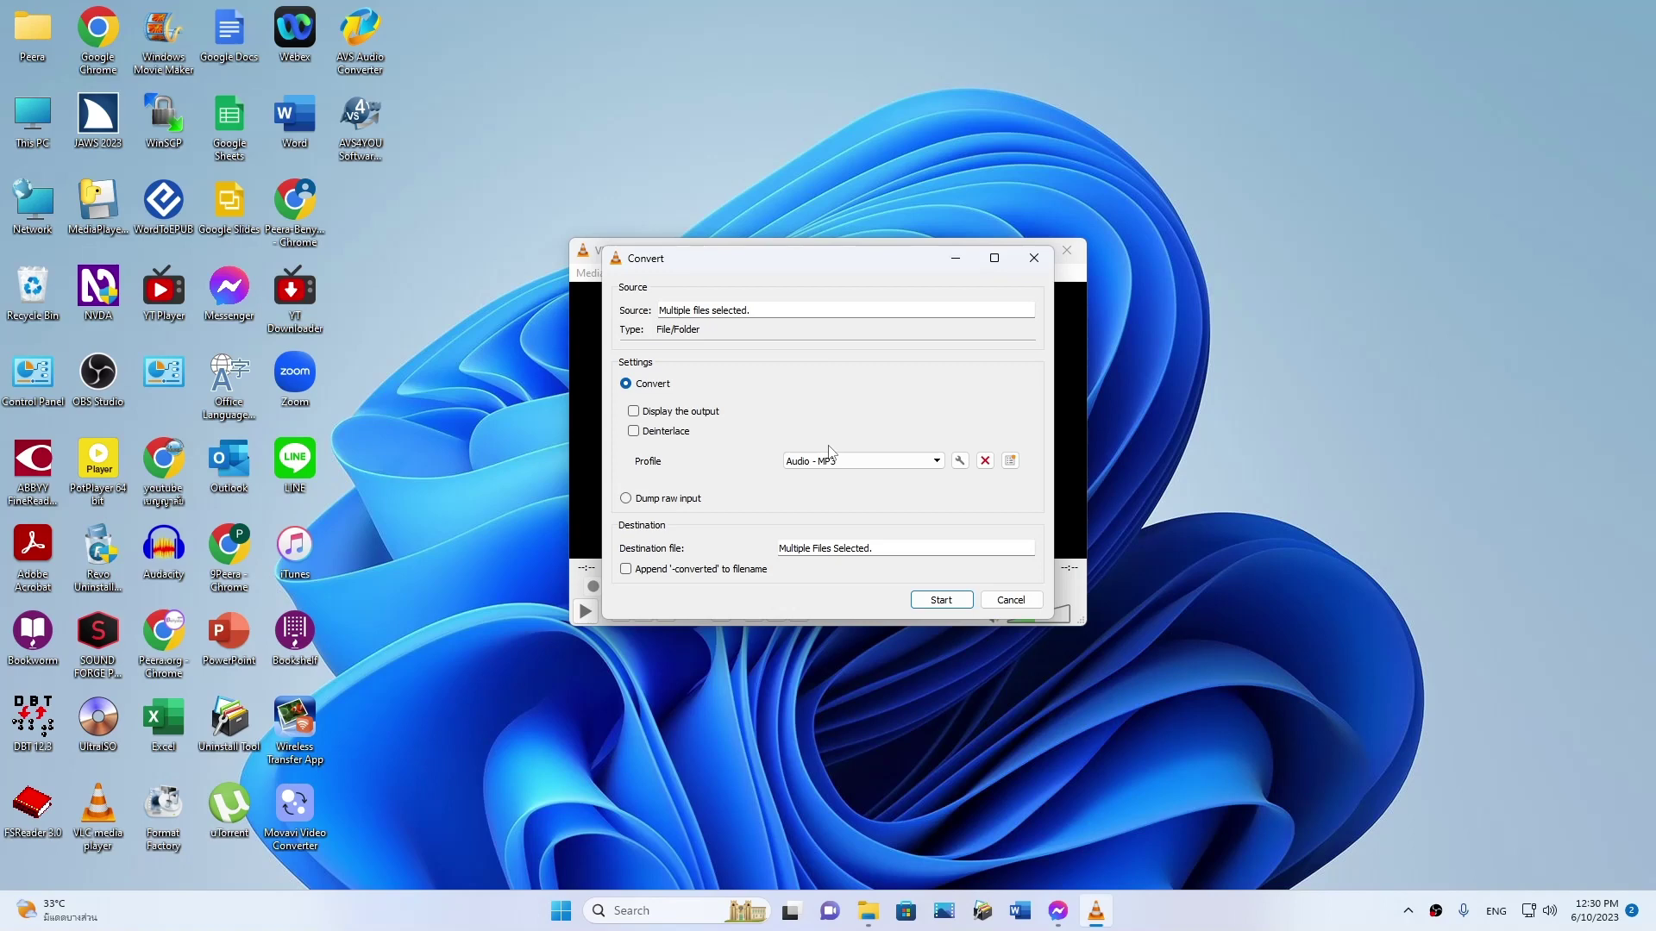
Try the Dump raw input setting and switch back to Convert
key(Tab)
key(Tab)
key(shift+Tab)
key(Tab)
key(shift+Tab)
key(space)
key(space)
key(shift+Tab)
key(shift+Tab)
key(Down)
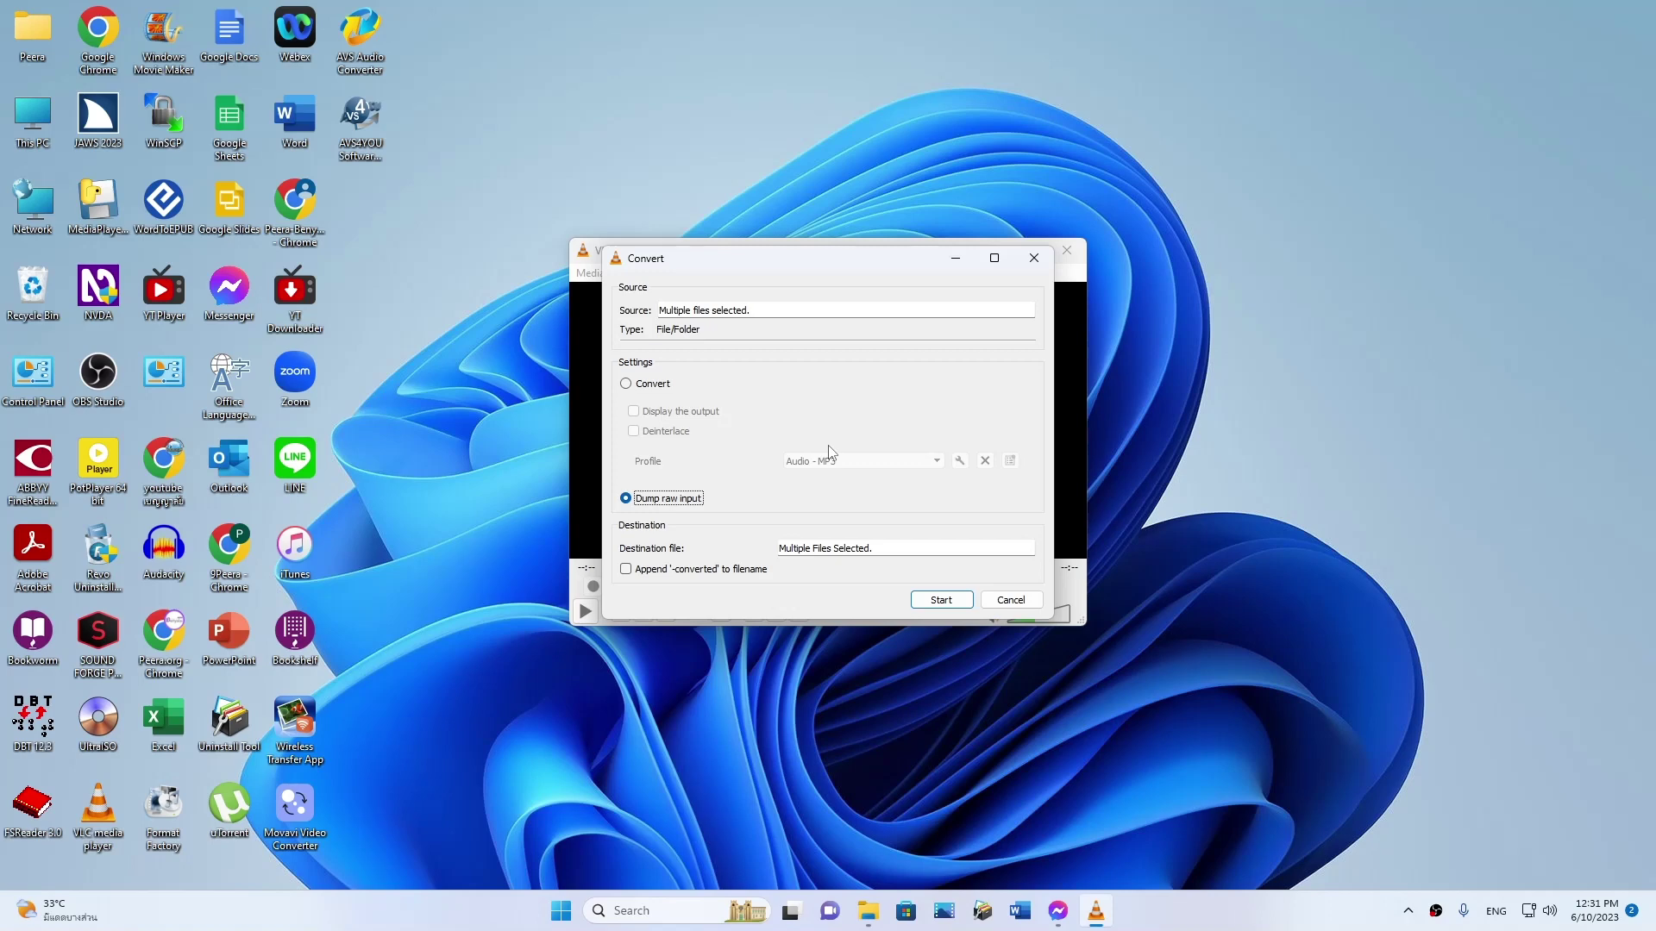
key(Up)
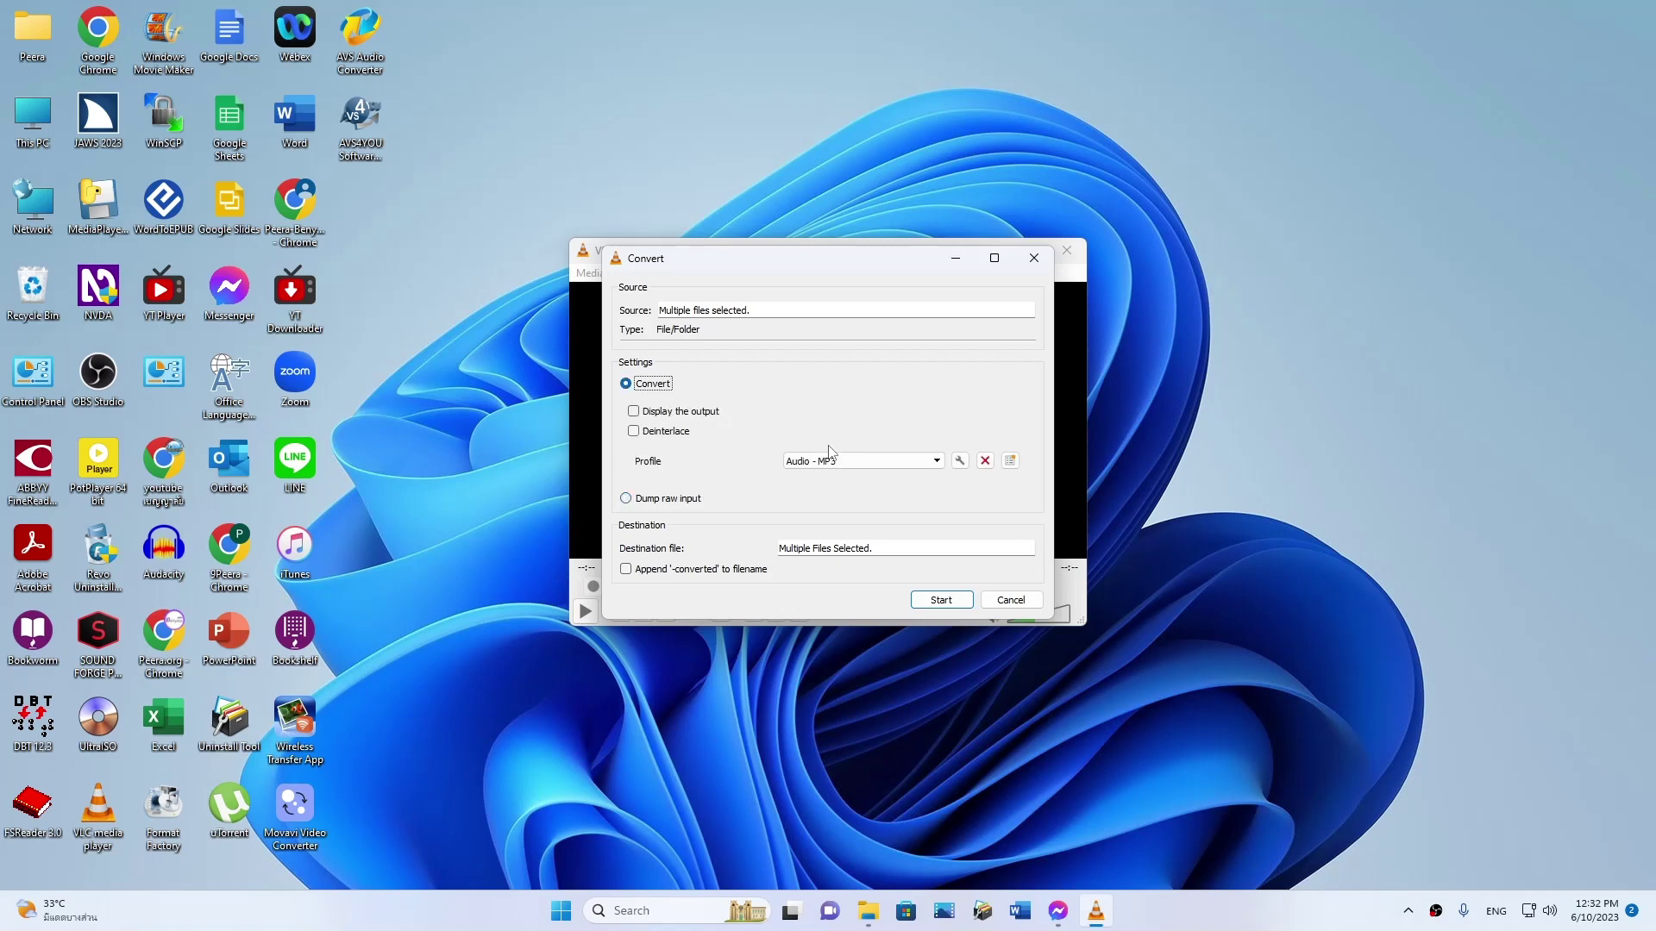
Look through the available conversion profiles, starting from Video - H.264 + MP3 (MP4)
key(Tab)
key(Tab)
key(Tab)
key(shift+Tab)
key(Tab)
key(Home)
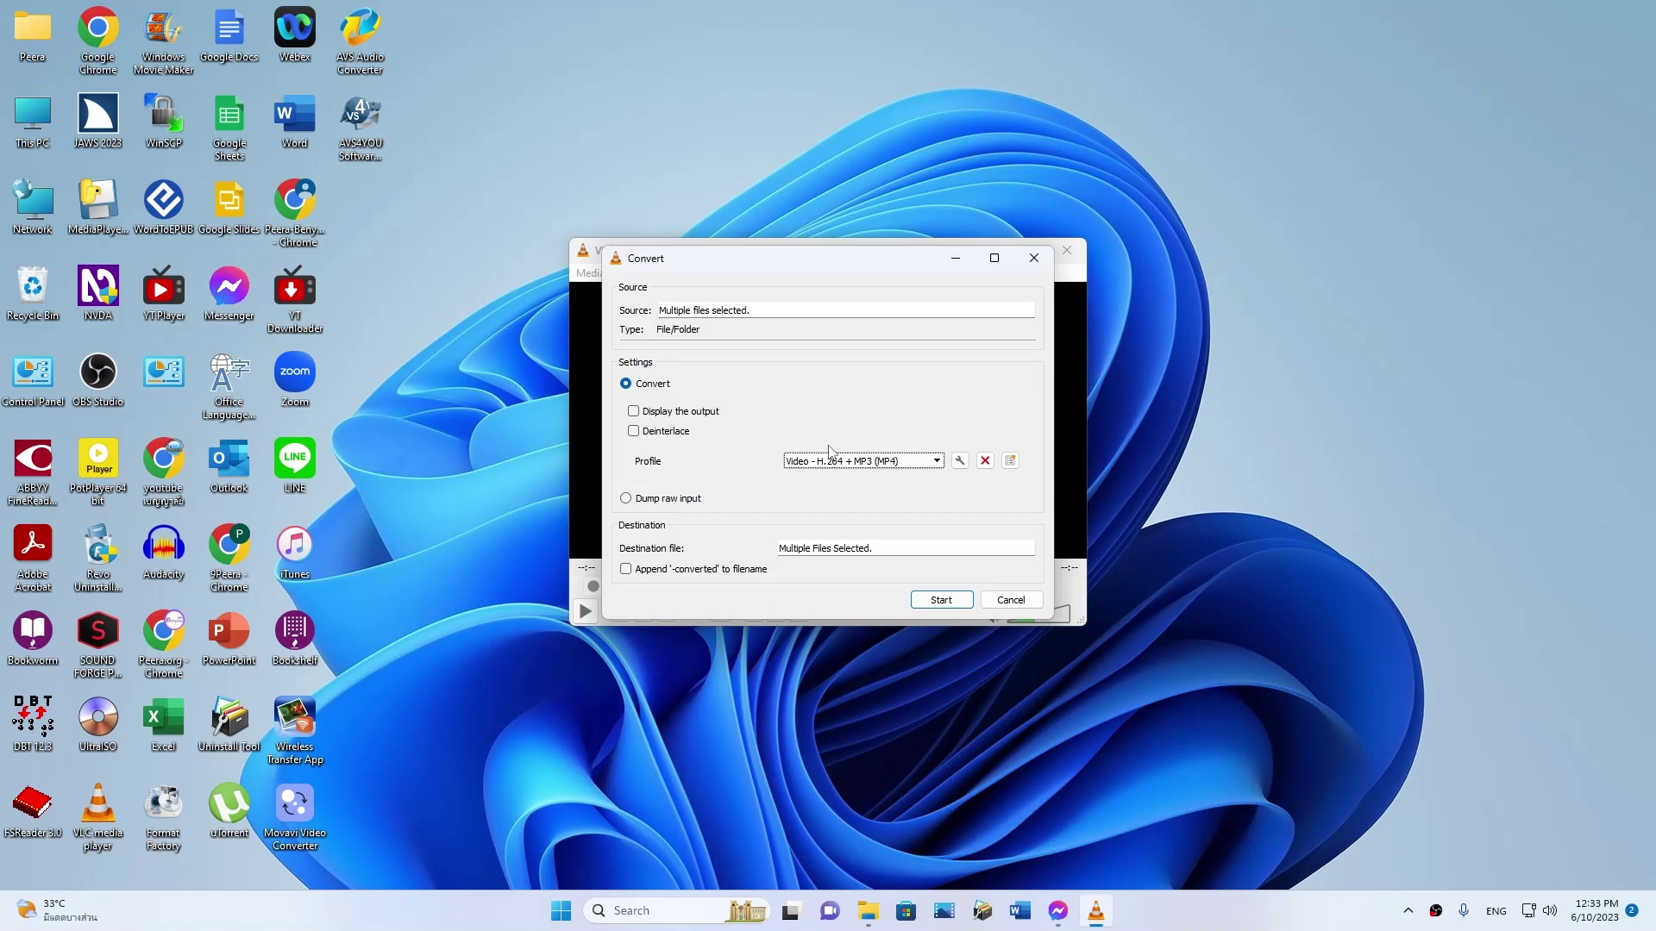
key(Down)
key(Down)
key(Down)
key(Down)
key(Down)
key(Down)
key(Down)
key(Down)
key(Down)
key(Down)
key(Down)
key(Down)
key(Down)
key(Down)
key(Up)
key(Down)
key(Down)
key(Down)
key(Down)
key(Down)
key(Down)
key(Down)
key(Down)
Set the conversion profile to Audio - MP3
key(Up)
key(Up)
key(Up)
key(Up)
key(Up)
key(Up)
key(Up)
key(Up)
key(Up)
key(Up)
key(Up)
key(Up)
key(Tab)
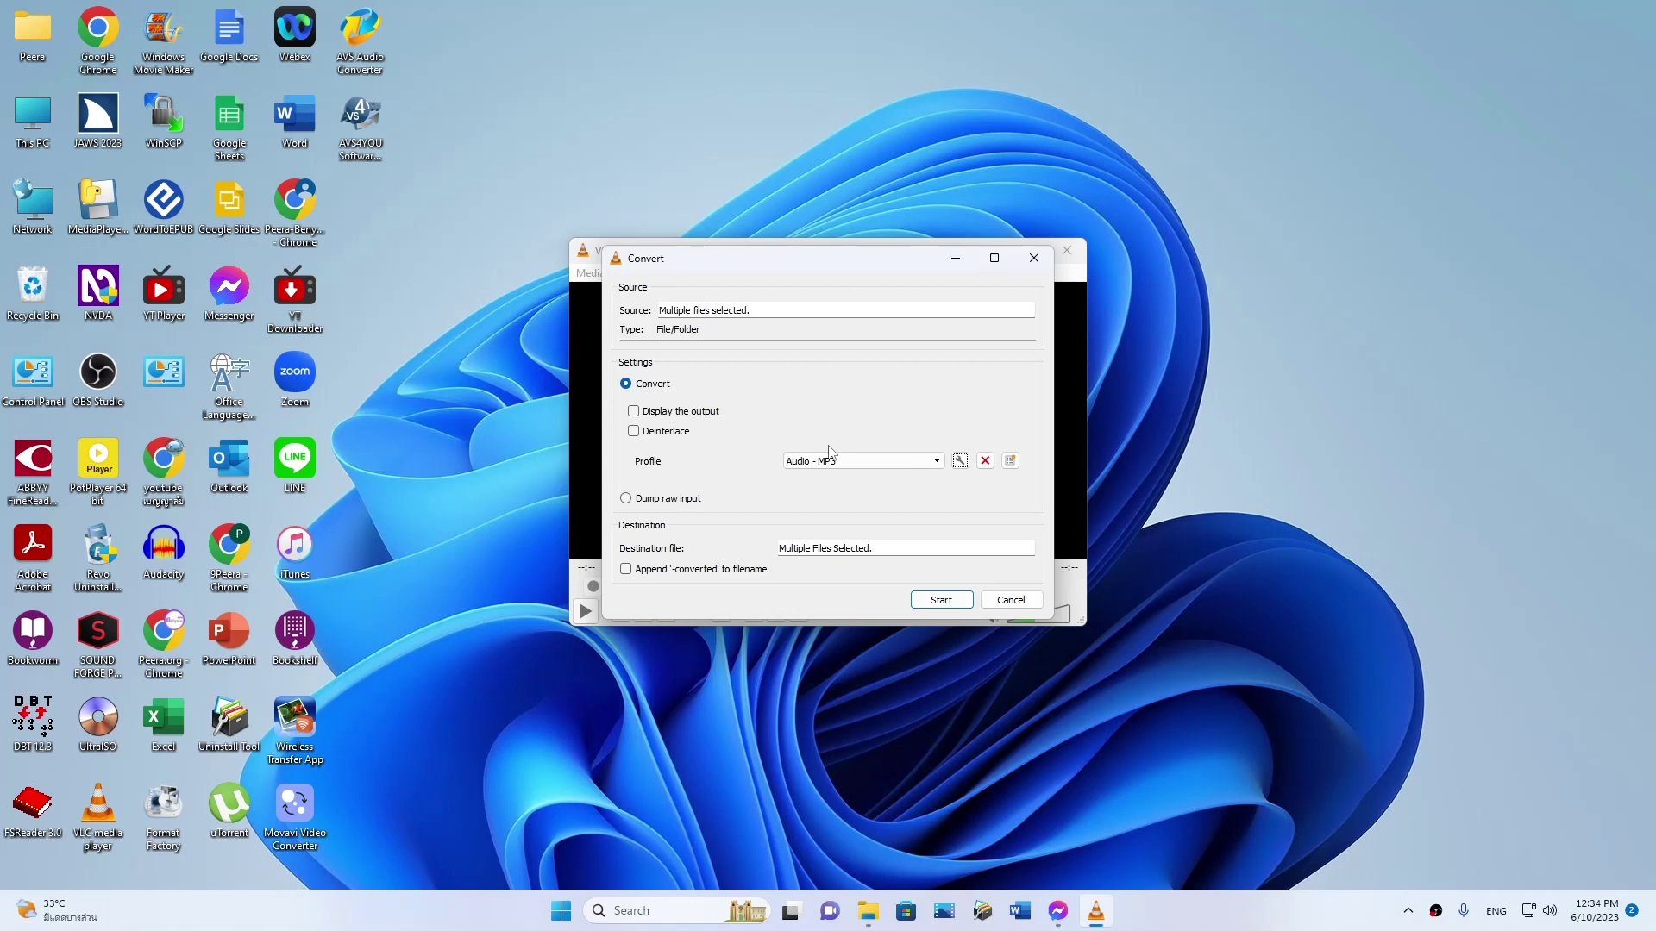
Start the batch conversion of the selected files
key(Tab)
key(shift+Tab)
key(Tab)
key(Tab)
key(Tab)
key(Return)
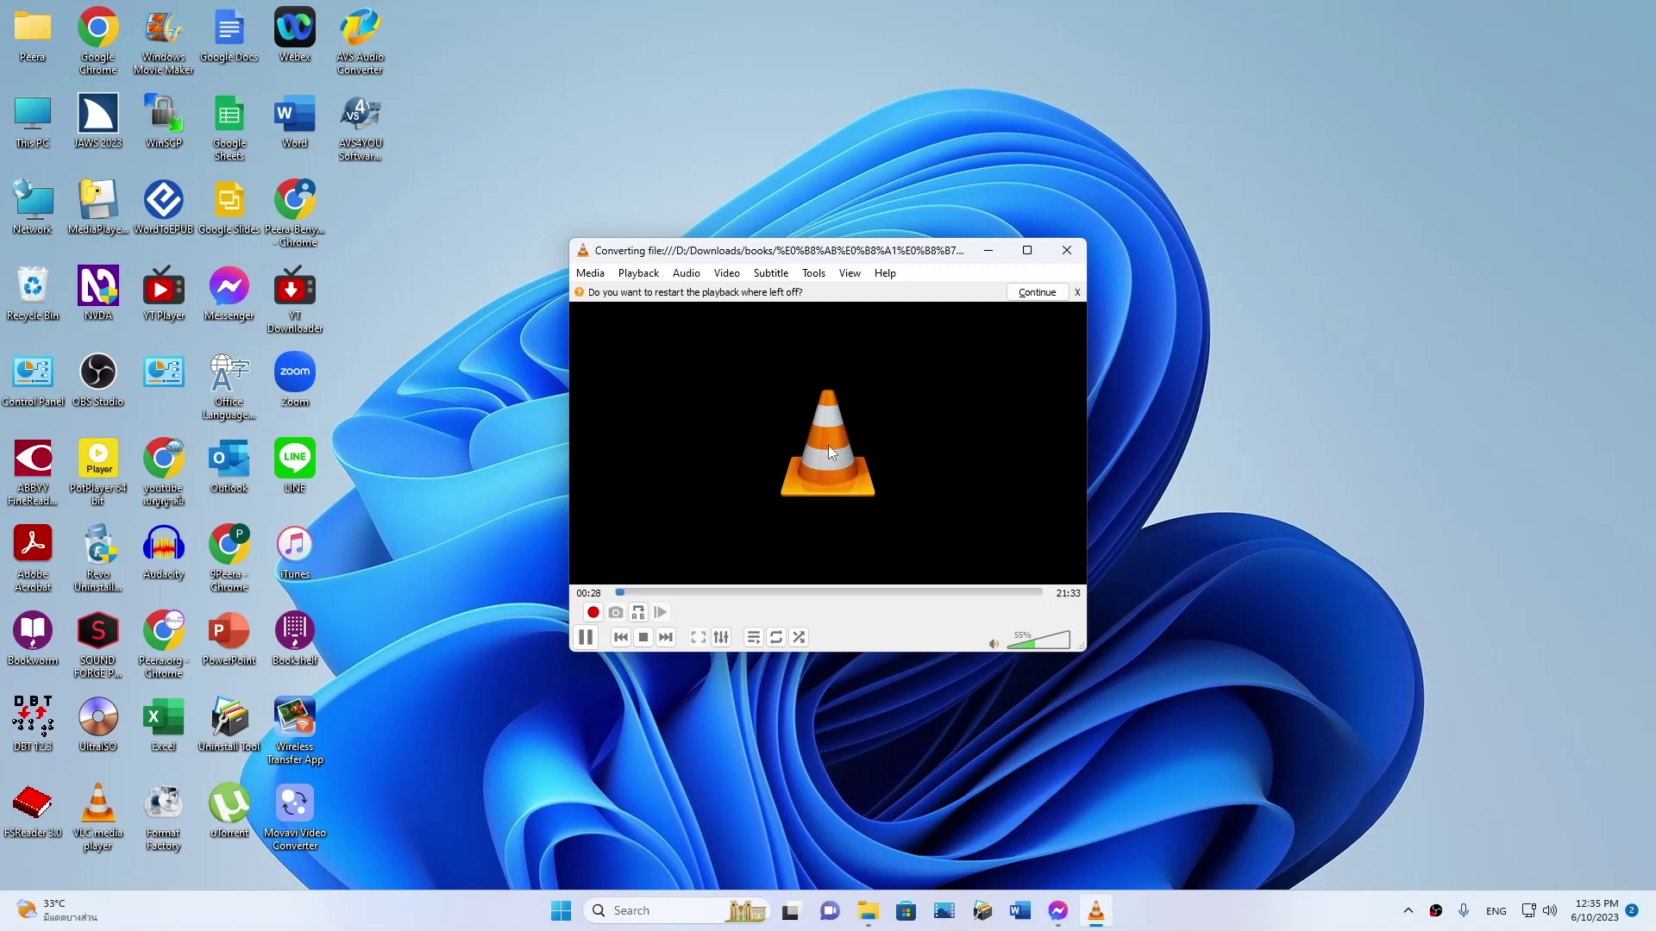